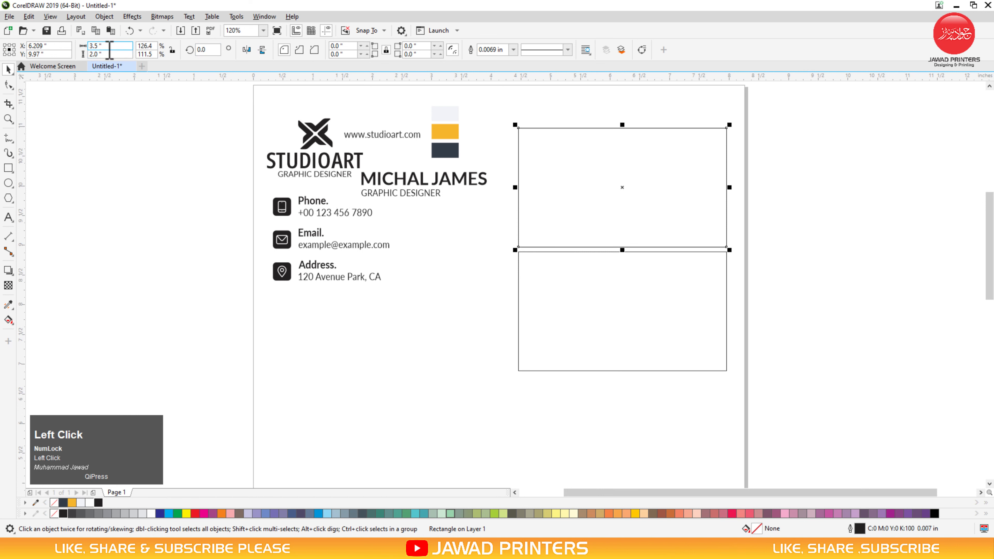
Step: Resize the selected rectangle copy inside the upper card to 3.25 in wide and 1.75 in high
{"action": "key", "text": "Tab"}
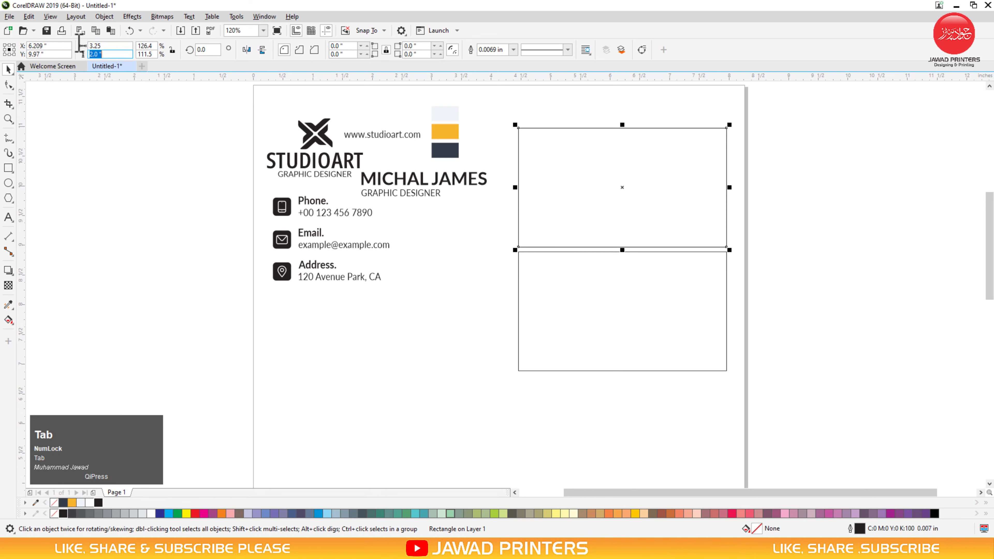
{"action": "key", "text": "BackSpace"}
{"action": "key", "text": "BackSpace"}
{"action": "key", "text": "BackSpace"}
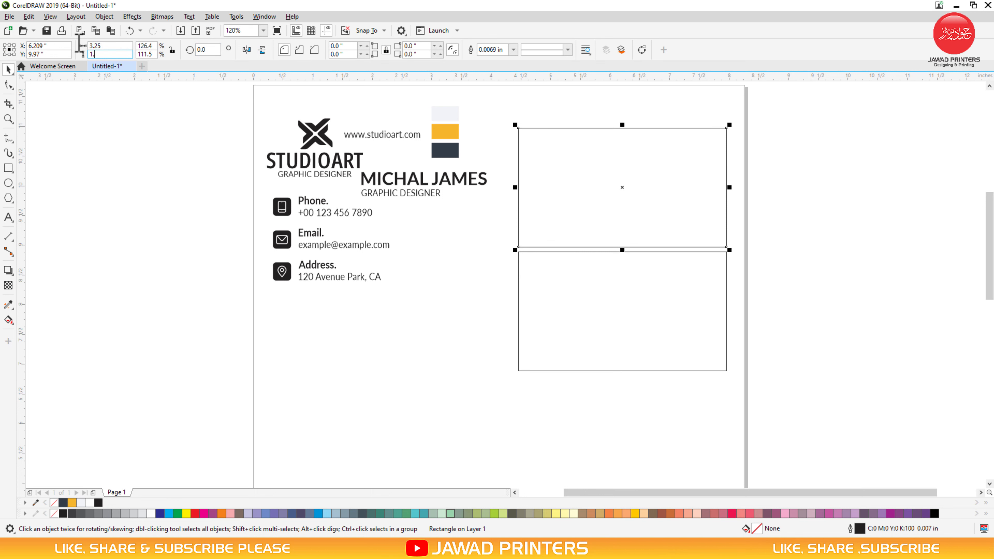
{"action": "type", "text": "75"}
{"action": "key", "text": "Return"}
Step: Copy the 3.25 × 1.75 in inset rectangle and centre the copy inside the lower card
{"action": "right_click", "coordinate": [592, 167]}
{"action": "left_click", "coordinate": [517, 240]}
{"action": "right_click", "coordinate": [456, 331]}
{"action": "left_click", "coordinate": [541, 331]}
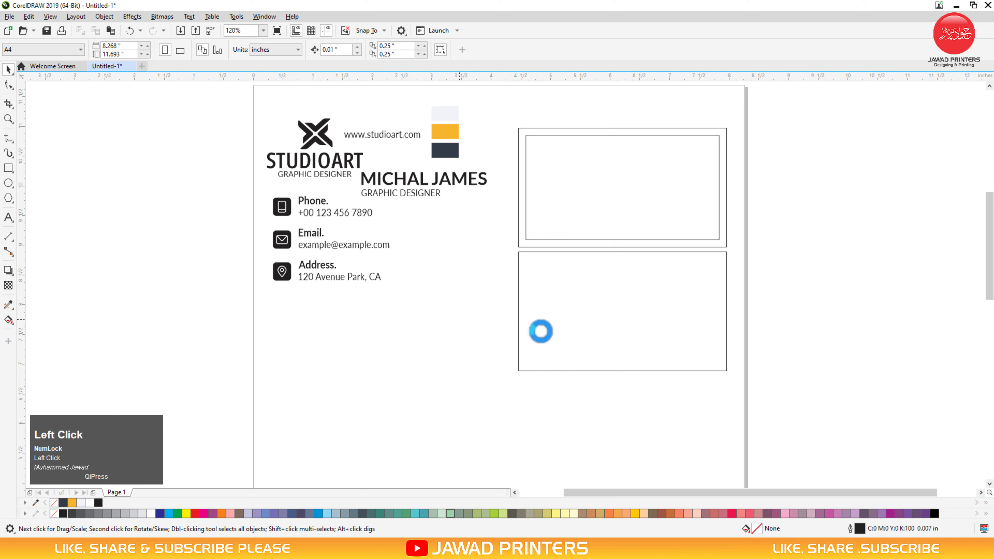
{"action": "left_click", "coordinate": [540, 330], "text": "shift"}
{"action": "key", "text": "c"}
{"action": "key", "text": "e"}
{"action": "left_click", "coordinate": [497, 318]}
Step: Place horizontal guidelines on the top and bottom edges of both inset rectangles and vertical guidelines on their sides
{"action": "left_click_drag", "start_coordinate": [611, 76], "coordinate": [617, 136]}
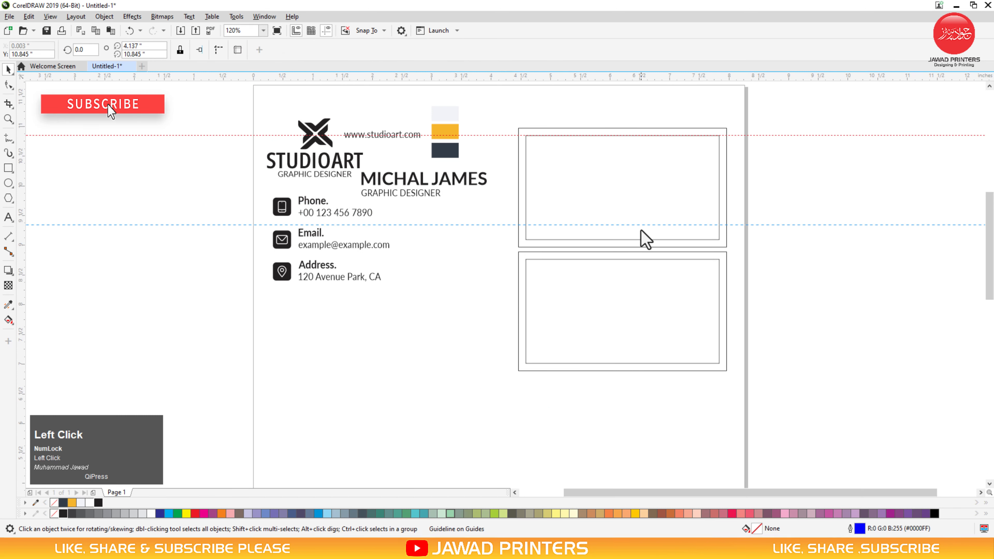
{"action": "left_click_drag", "start_coordinate": [640, 230], "coordinate": [641, 240]}
{"action": "left_click_drag", "start_coordinate": [645, 77], "coordinate": [653, 259]}
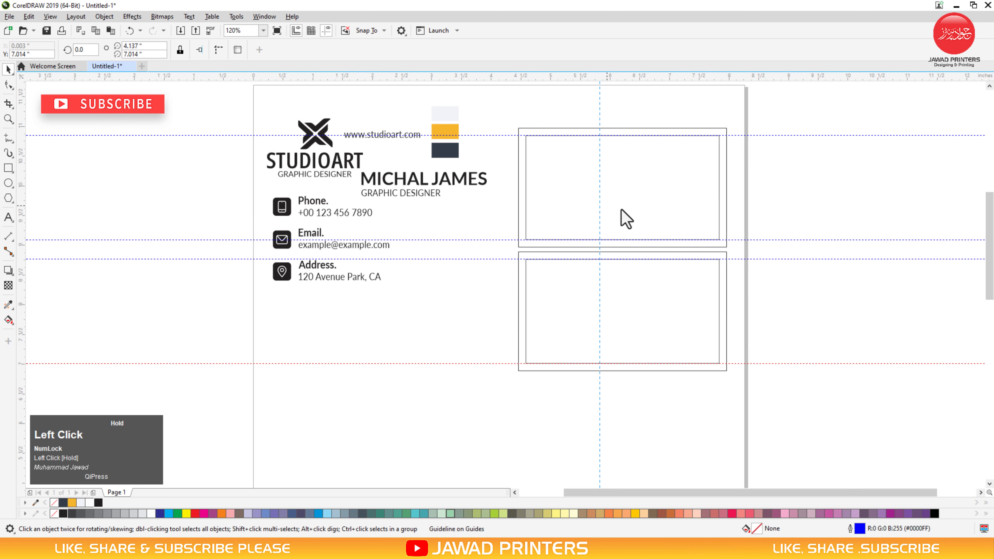
{"action": "left_click_drag", "start_coordinate": [719, 221], "coordinate": [719, 220]}
{"action": "left_click_drag", "start_coordinate": [26, 155], "coordinate": [526, 172]}
Step: Delete the inset rectangles from both cards
{"action": "right_click", "coordinate": [555, 176]}
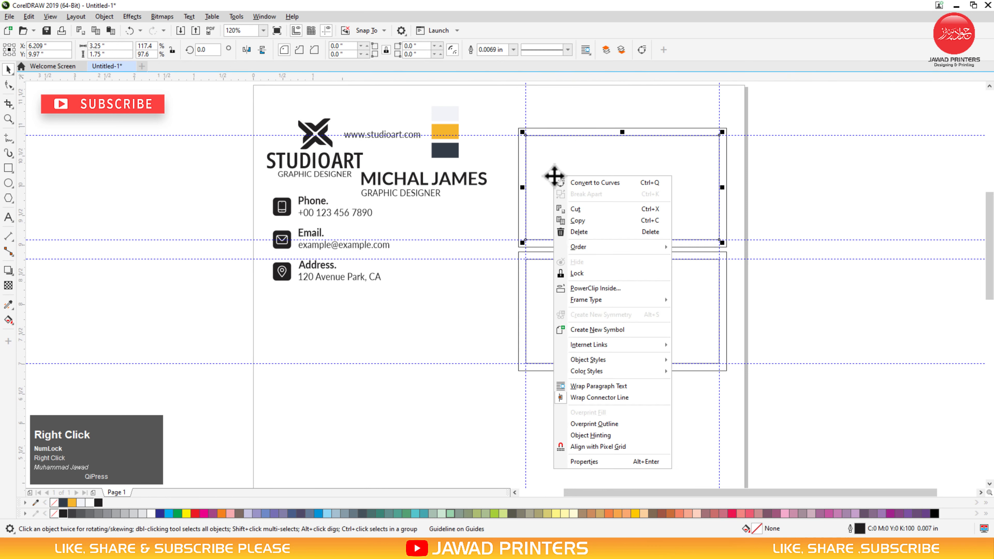
{"action": "left_click", "coordinate": [593, 232]}
{"action": "right_click", "coordinate": [572, 286]}
{"action": "left_click", "coordinate": [621, 302]}
Step: Move the three colour swatches next to the upper card's left edge
{"action": "key", "text": "F4"}
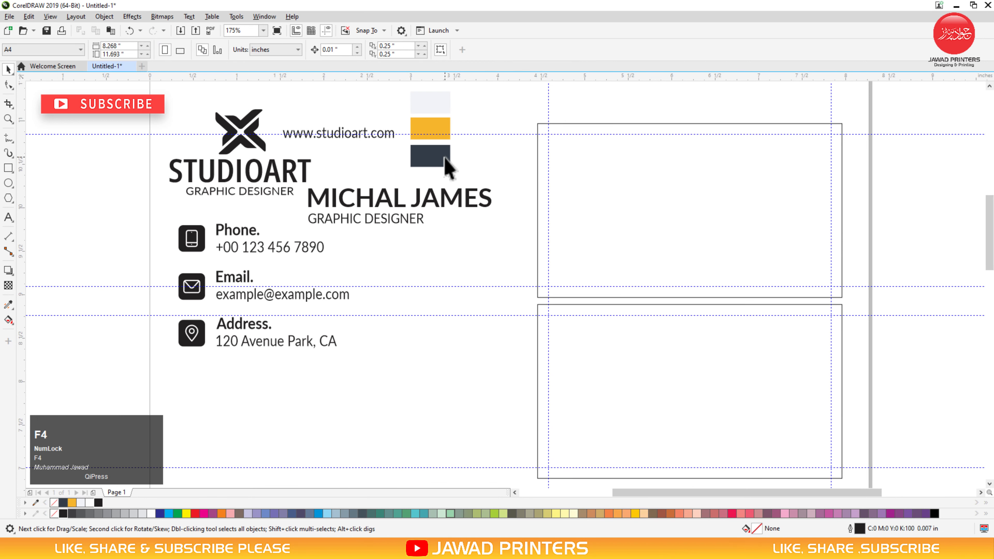
{"action": "left_click_drag", "start_coordinate": [411, 90], "coordinate": [492, 222]}
{"action": "key", "text": "F2"}
{"action": "left_click_drag", "start_coordinate": [470, 130], "coordinate": [890, 359]}
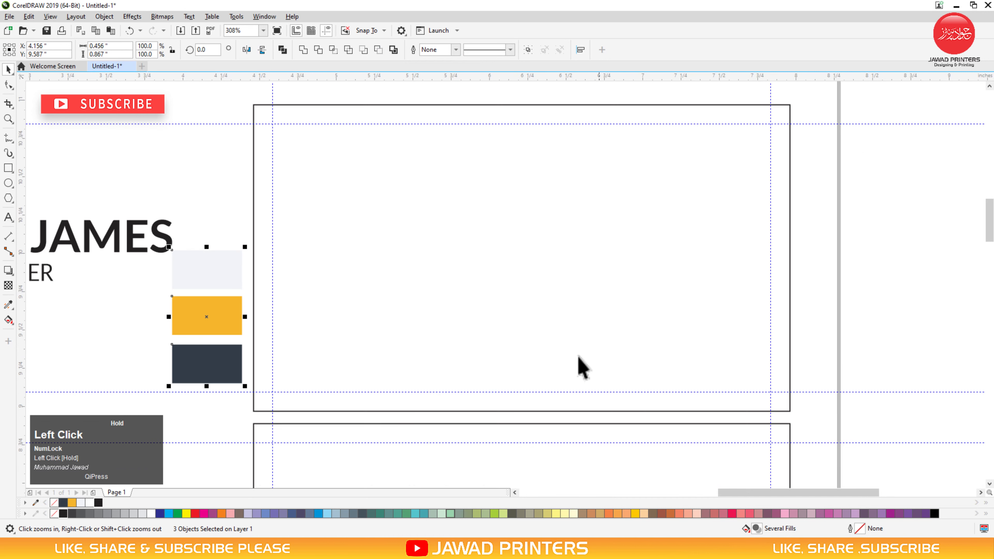
{"action": "left_click", "coordinate": [112, 352]}
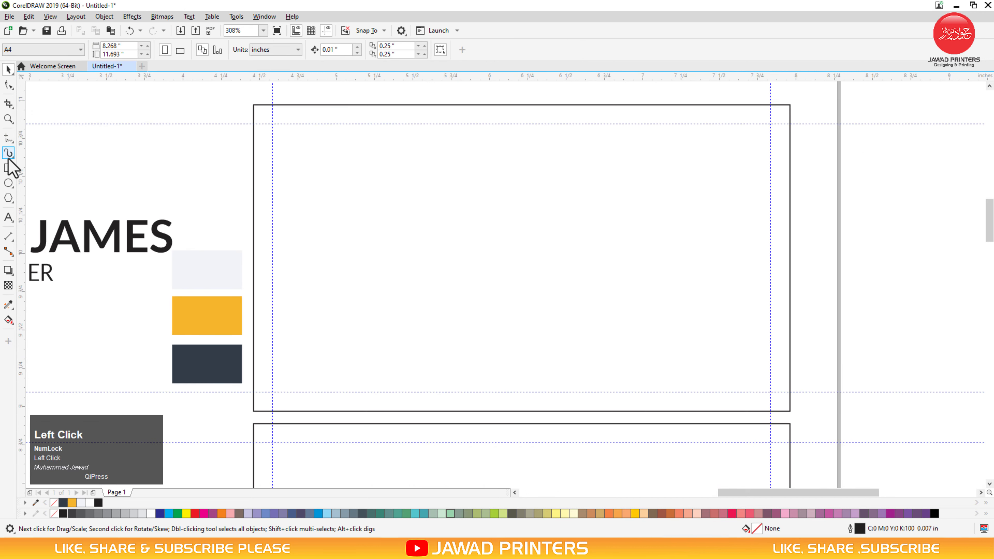
Step: Draw a rectangle about 1.2 × 2 in from the upper card's top-left corner and convert it to curves
{"action": "key", "text": "F6"}
{"action": "left_click_drag", "start_coordinate": [253, 105], "coordinate": [438, 411]}
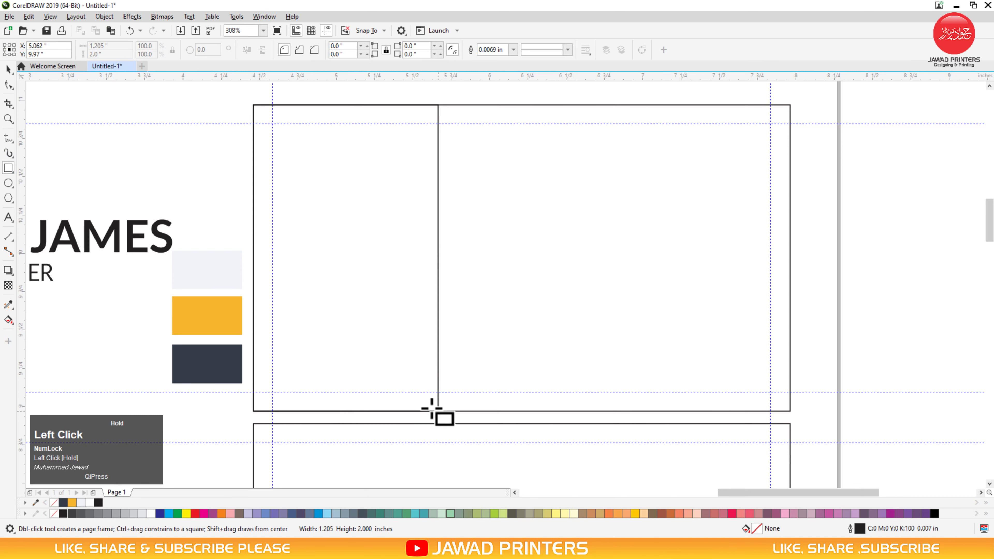
{"action": "key", "text": "space"}
{"action": "right_click", "coordinate": [304, 160]}
{"action": "left_click", "coordinate": [211, 153]}
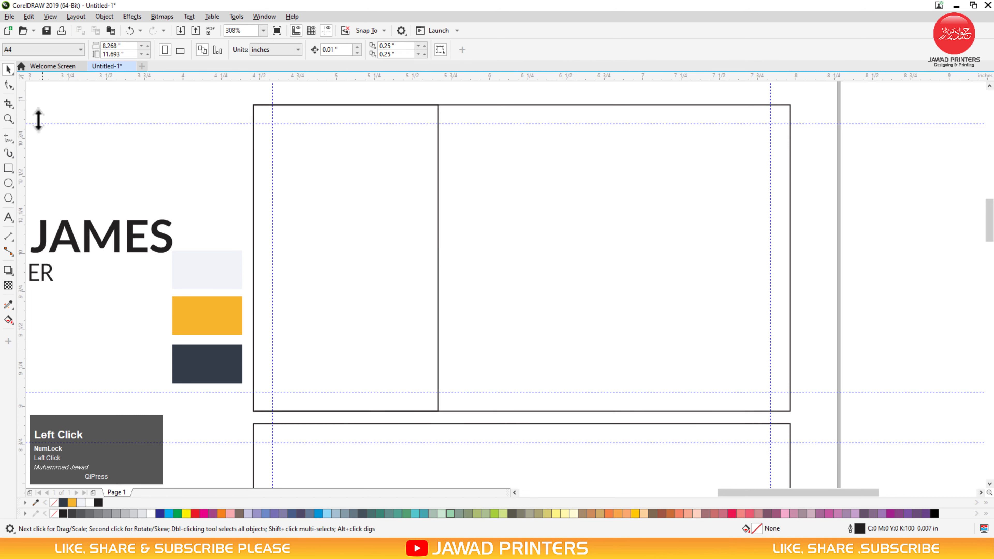
Step: Move the curve's two right corner nodes along the card edges to form a diagonal side, about 3.21 in wide overall
{"action": "double_click", "coordinate": [254, 139]}
{"action": "left_click_drag", "start_coordinate": [439, 106], "coordinate": [745, 105]}
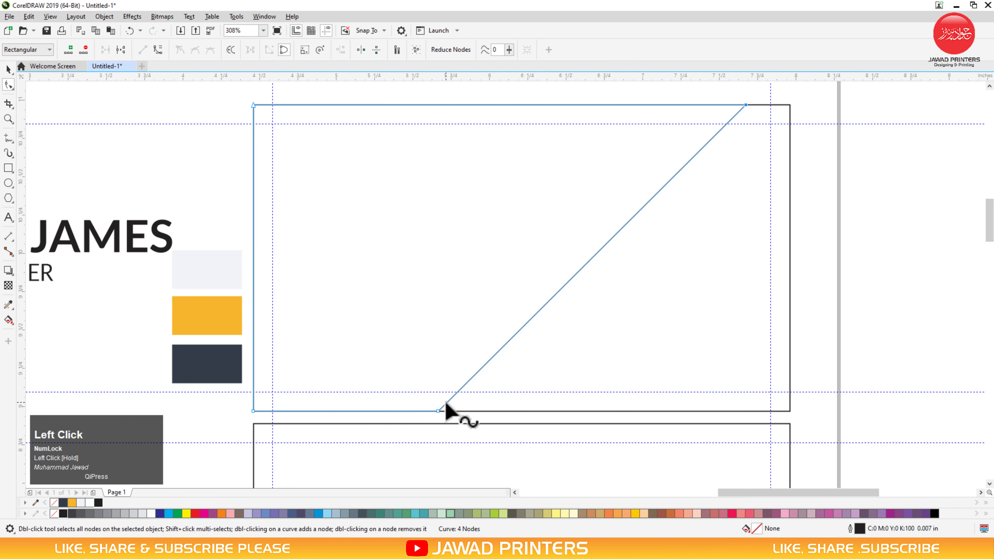
{"action": "left_click_drag", "start_coordinate": [438, 411], "coordinate": [460, 412]}
{"action": "key", "text": "space"}
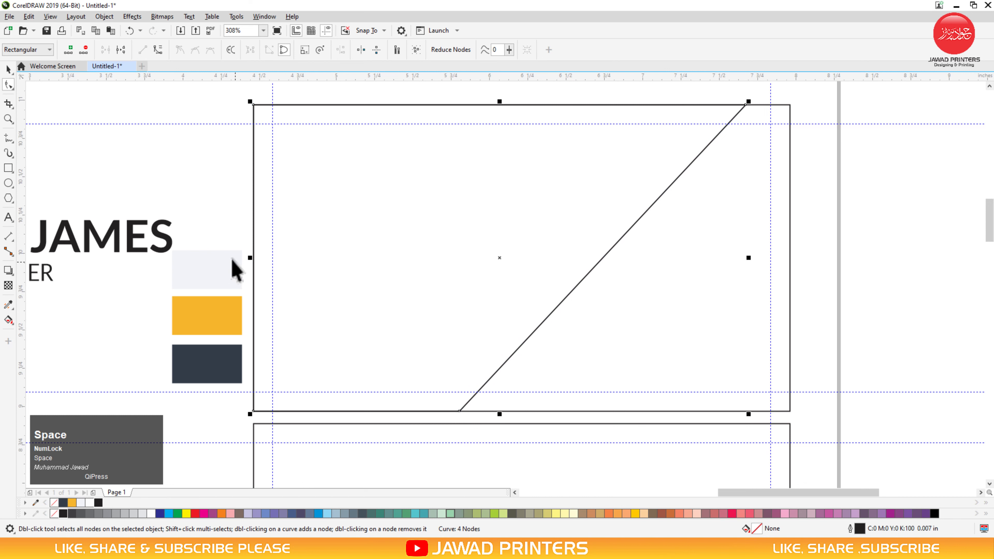
{"action": "left_click", "coordinate": [211, 235]}
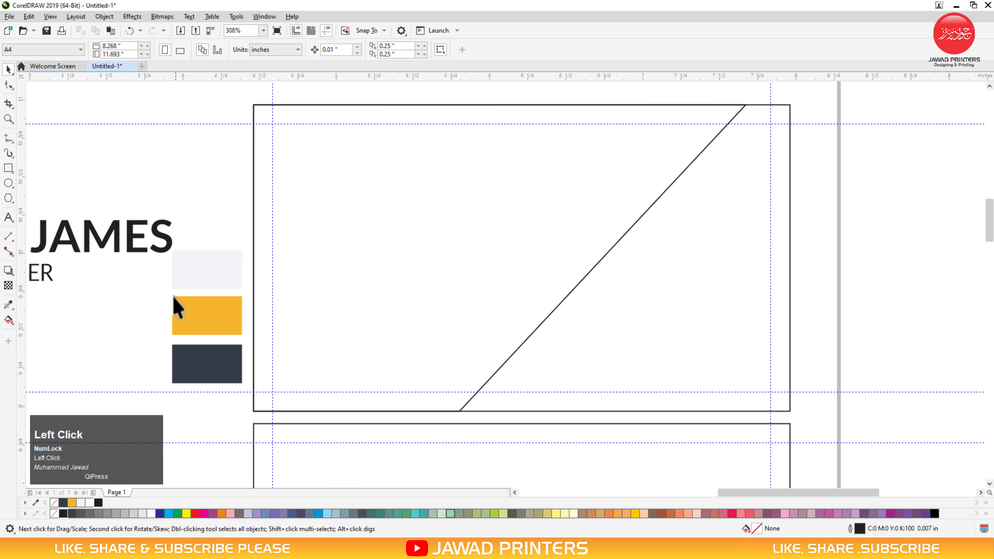
Step: Draw a thin rectangle about 1.4 × 0.23 in across the diagonal, flush with the upper card's right edge
{"action": "key", "text": "F6"}
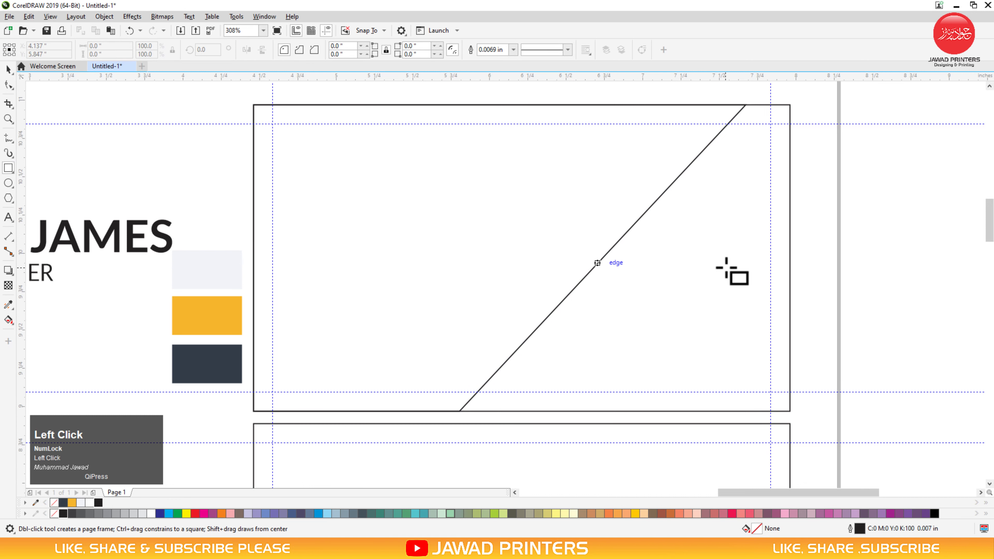
{"action": "left_click_drag", "start_coordinate": [790, 246], "coordinate": [574, 263]}
{"action": "key", "text": "space"}
{"action": "left_click", "coordinate": [539, 304]}
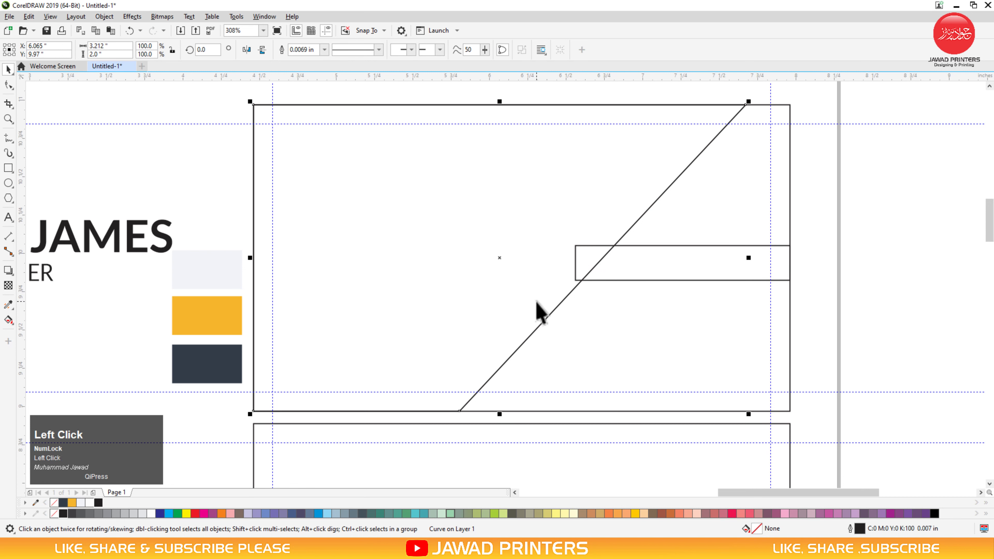
Step: Enlarge the thin rectangle to about 1.48 × 0.25 in and centre it vertically on the upper card
{"action": "left_click", "coordinate": [584, 276]}
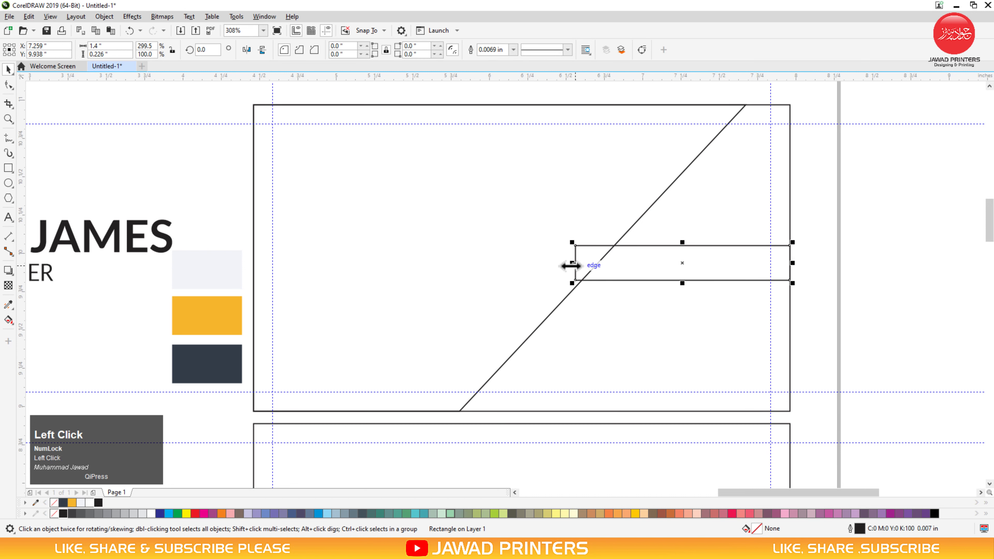
{"action": "left_click_drag", "start_coordinate": [572, 266], "coordinate": [559, 266]}
{"action": "key", "text": "F2"}
{"action": "mouse_move", "coordinate": [547, 232]}
{"action": "left_mouse_down"}
{"action": "mouse_move", "coordinate": [699, 293]}
{"action": "mouse_move", "coordinate": [830, 310]}
{"action": "left_mouse_up"}
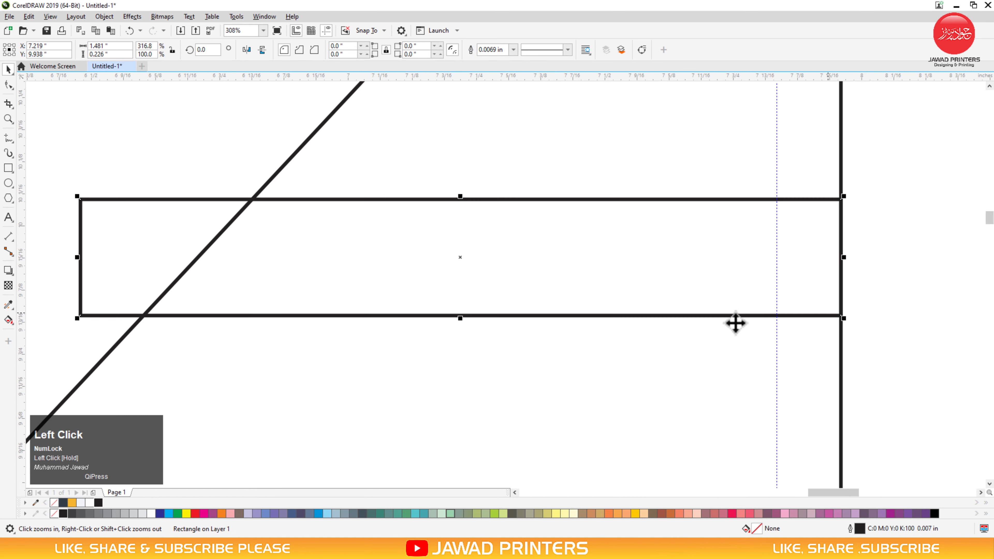
{"action": "left_click_drag", "start_coordinate": [461, 319], "coordinate": [462, 332]}
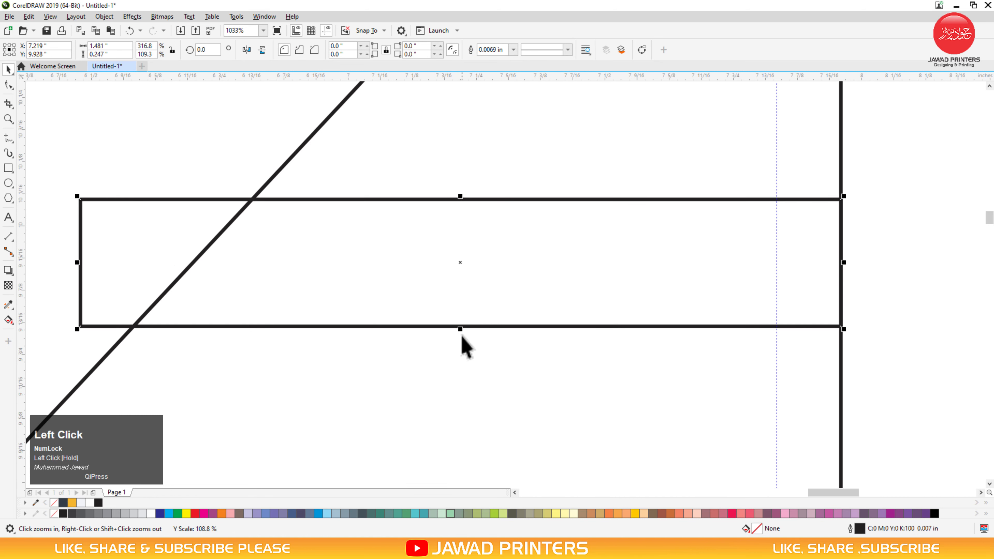
{"action": "left_click", "coordinate": [462, 355], "text": "shift"}
{"action": "left_click", "coordinate": [881, 306]}
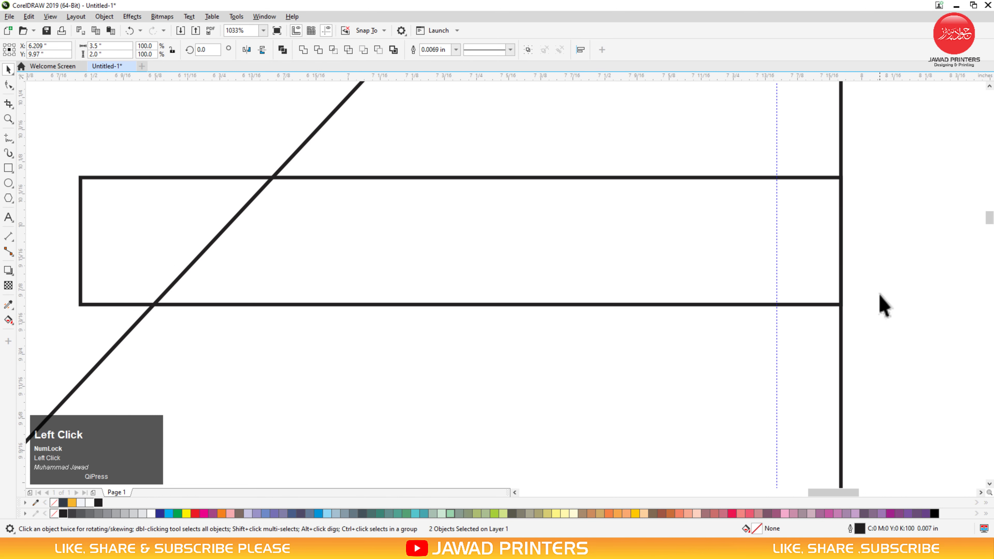
Step: Convert the thin rectangle to curves
{"action": "key", "text": "F3"}
{"action": "key", "text": "F2"}
{"action": "left_click_drag", "start_coordinate": [476, 225], "coordinate": [865, 325]}
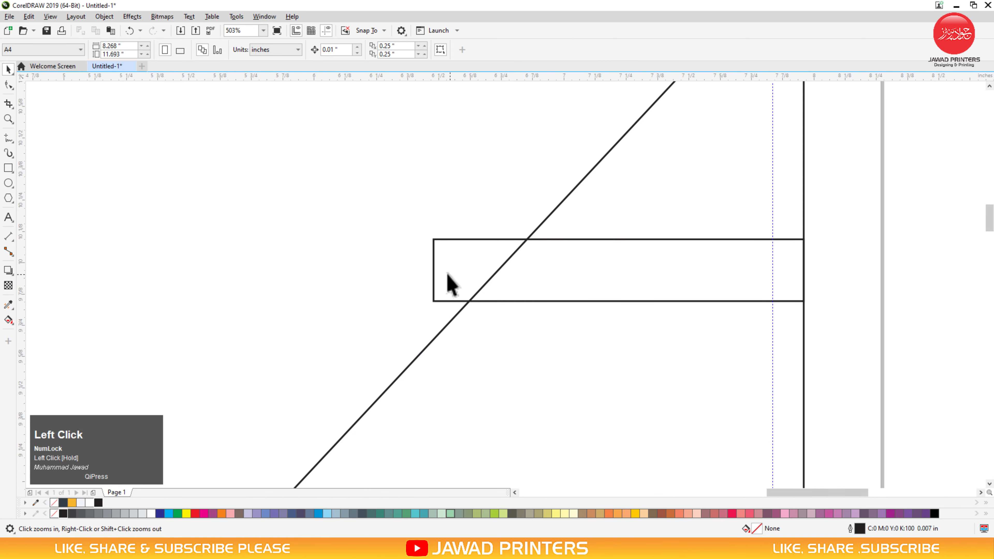
{"action": "right_click", "coordinate": [449, 273]}
{"action": "left_click", "coordinate": [487, 253]}
Step: Shorten the strip to about 1.34 in and move its top-left node onto the diagonal so its end matches the slope
{"action": "left_click", "coordinate": [9, 84]}
{"action": "key", "text": "space"}
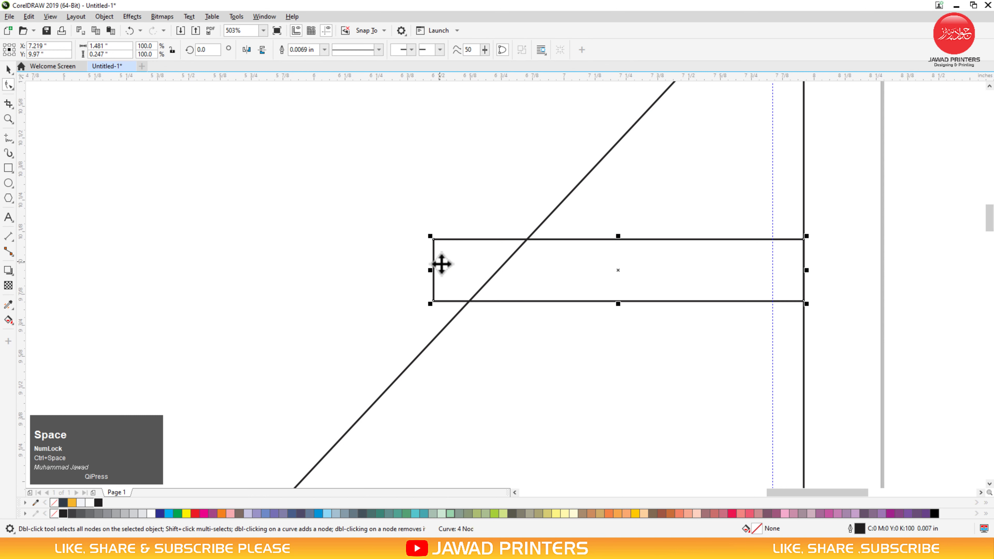
{"action": "left_click_drag", "start_coordinate": [430, 270], "coordinate": [469, 301]}
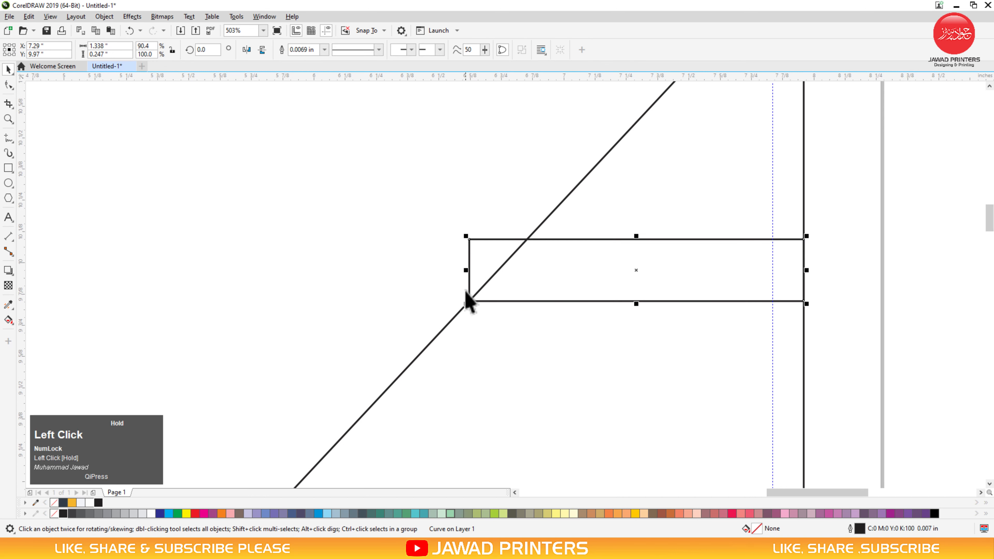
{"action": "key", "text": "space"}
{"action": "left_click_drag", "start_coordinate": [469, 240], "coordinate": [527, 240]}
{"action": "key", "text": "space"}
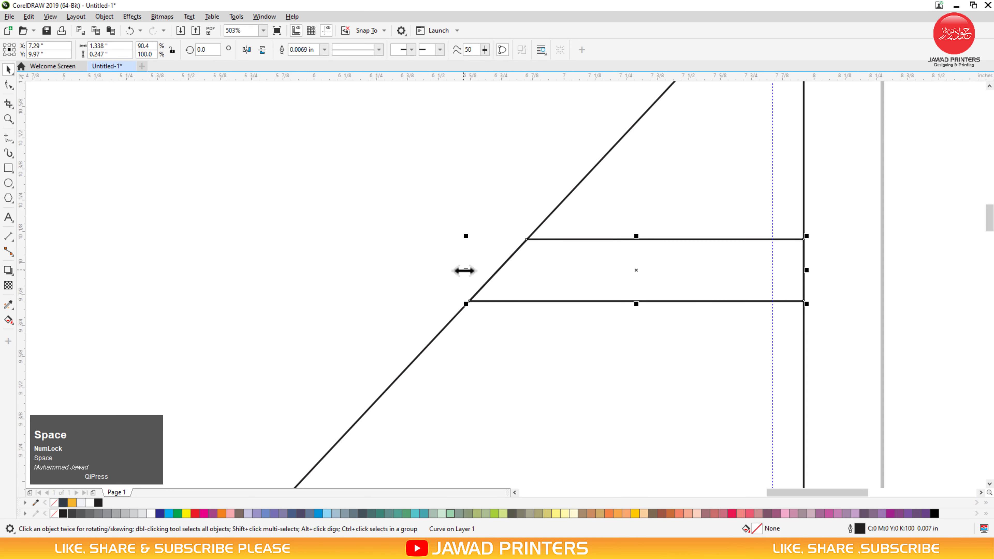
Step: Shift both nodes of the strip's slanted end outward past the diagonal, making the strip about 1.6 in wide
{"action": "key", "text": "space"}
{"action": "left_click_drag", "start_coordinate": [446, 322], "coordinate": [548, 195]}
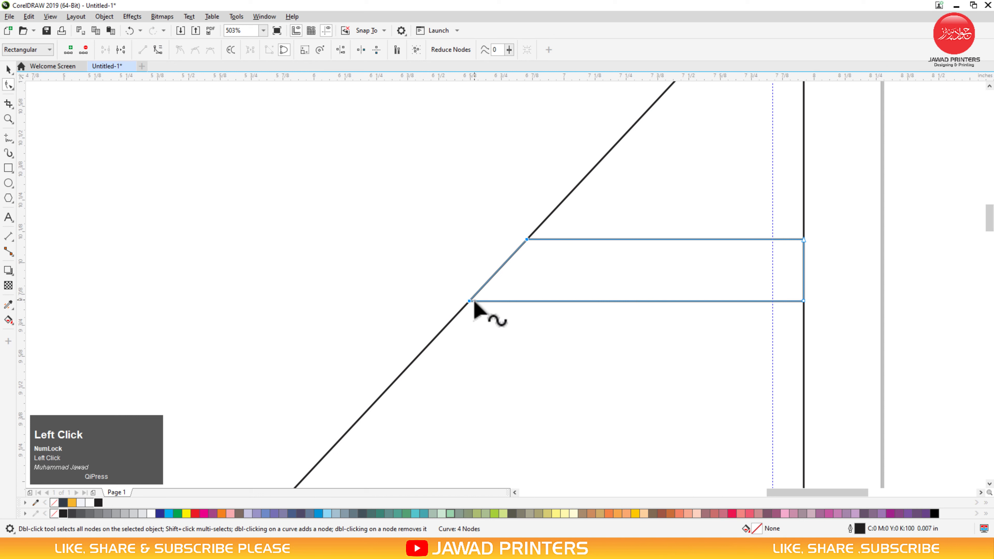
{"action": "left_click_drag", "start_coordinate": [467, 302], "coordinate": [400, 302]}
{"action": "key", "text": "space"}
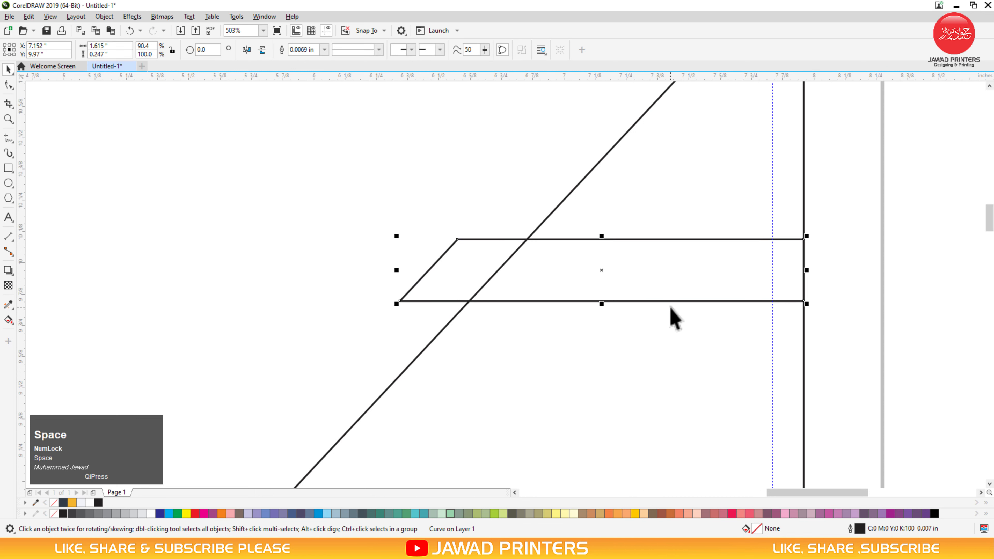
Step: Duplicate the slanted strip and align the copy with the upper card's left edge
{"action": "left_click", "coordinate": [417, 357], "text": "shift"}
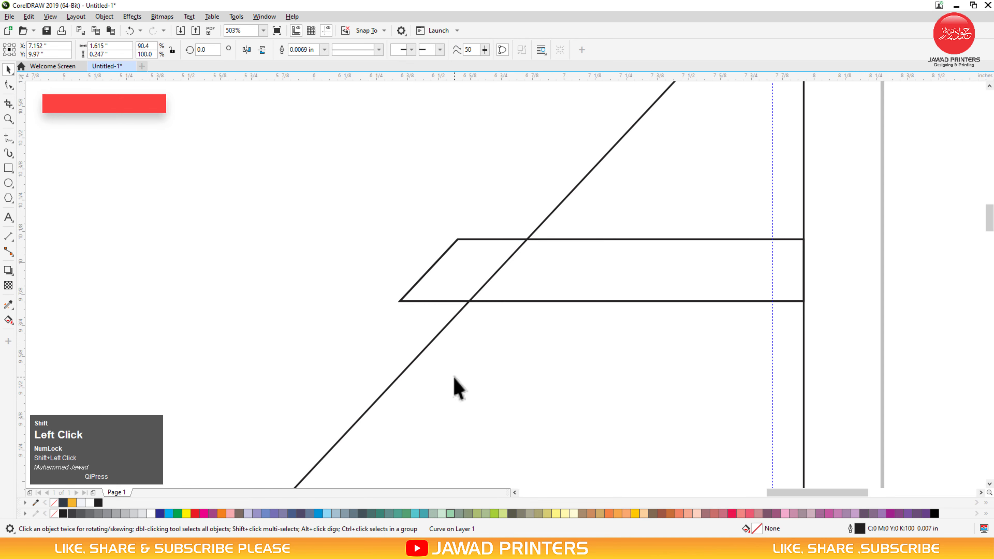
{"action": "key", "text": "l"}
{"action": "key", "text": "F3"}
Step: Mirror the strip copy on the card's left side horizontally
{"action": "key", "text": "F2"}
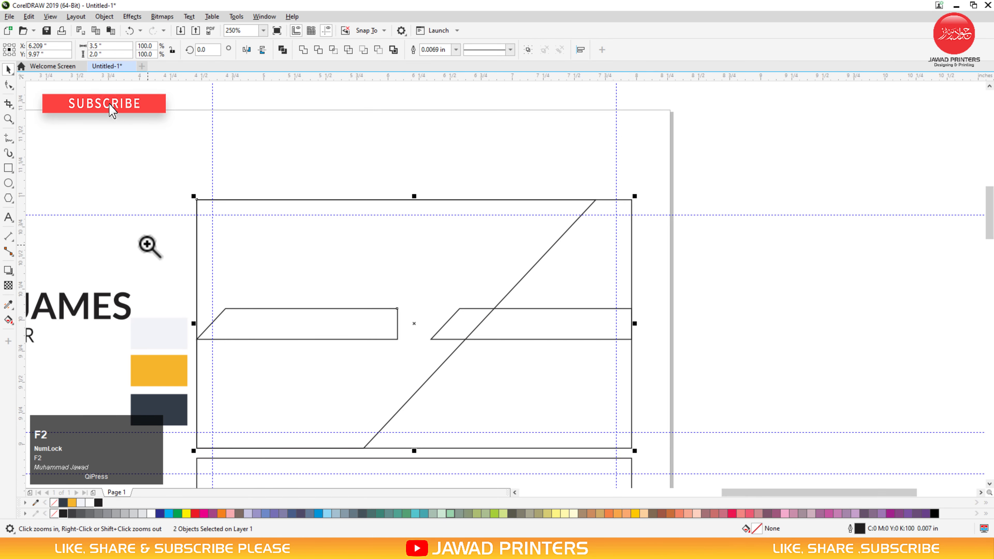
{"action": "left_click", "coordinate": [465, 403]}
{"action": "left_click", "coordinate": [237, 288]}
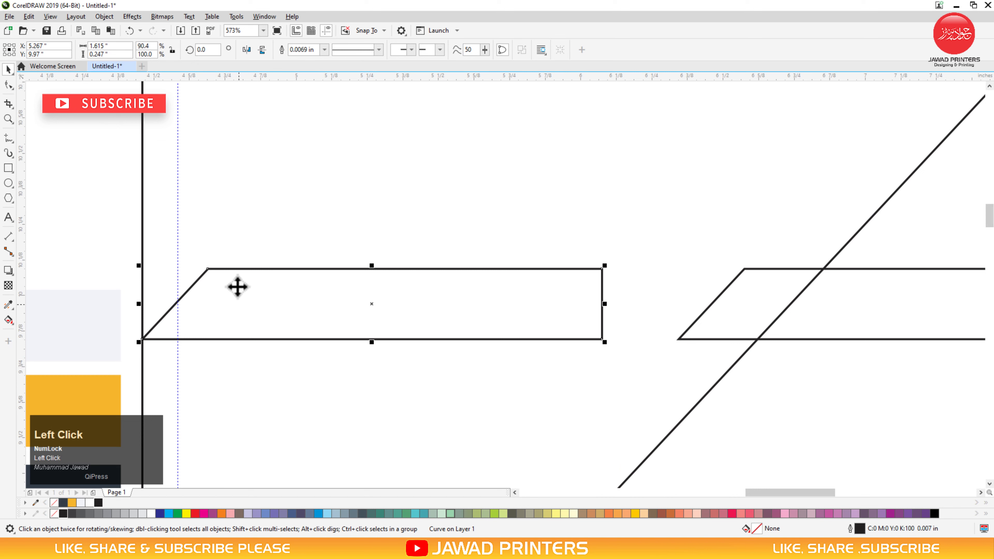
{"action": "left_click", "coordinate": [247, 51]}
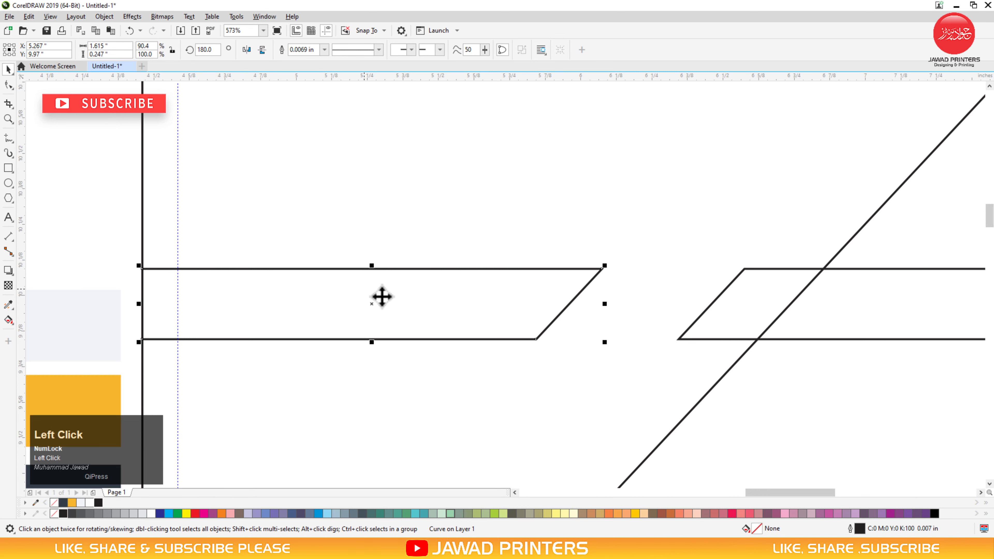
Step: Shorten the mirrored strip to about 0.36 in by moving its slanted end nodes to the left vertical guideline
{"action": "key", "text": "space"}
{"action": "left_click_drag", "start_coordinate": [520, 348], "coordinate": [616, 250]}
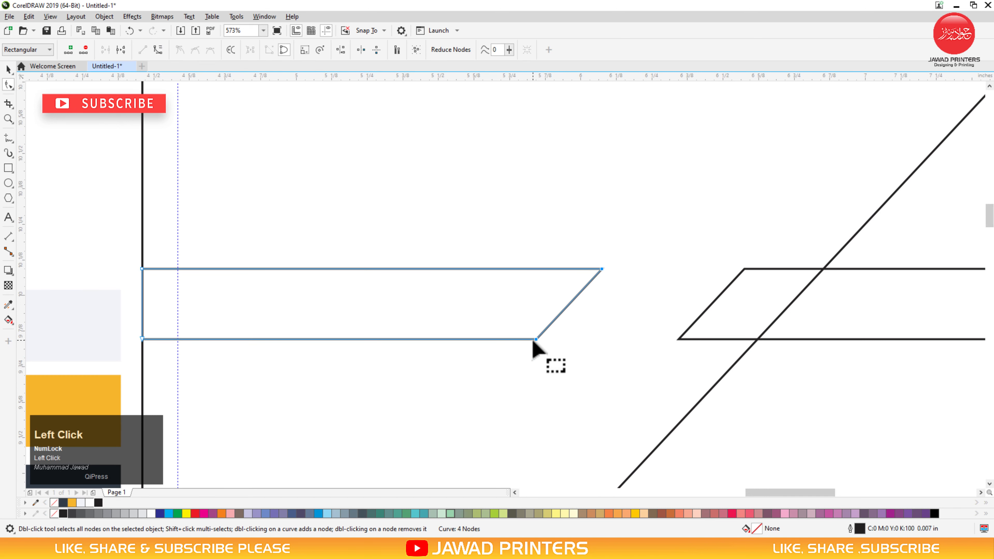
{"action": "left_click_drag", "start_coordinate": [536, 339], "coordinate": [178, 340]}
{"action": "key", "text": "space"}
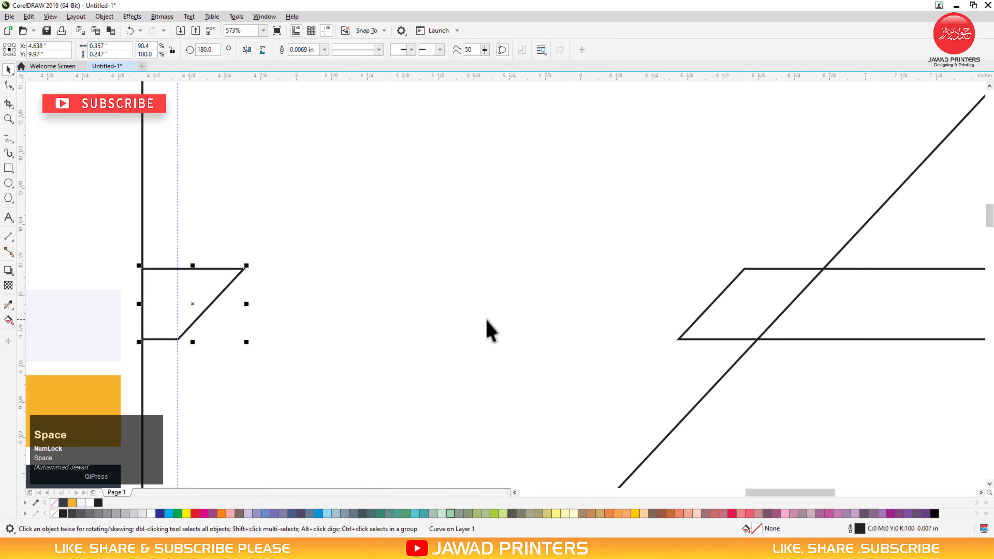
Step: Select the two slanted strips on the upper card and align their centres vertically
{"action": "key", "text": "F3"}
{"action": "key", "text": "F2"}
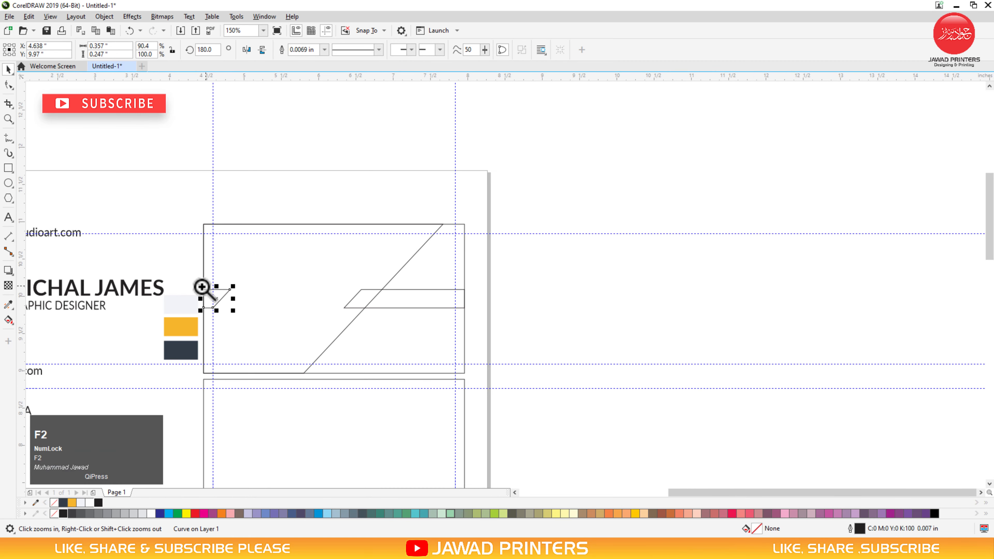
{"action": "left_click", "coordinate": [182, 249]}
{"action": "left_click", "coordinate": [633, 322], "text": "shift"}
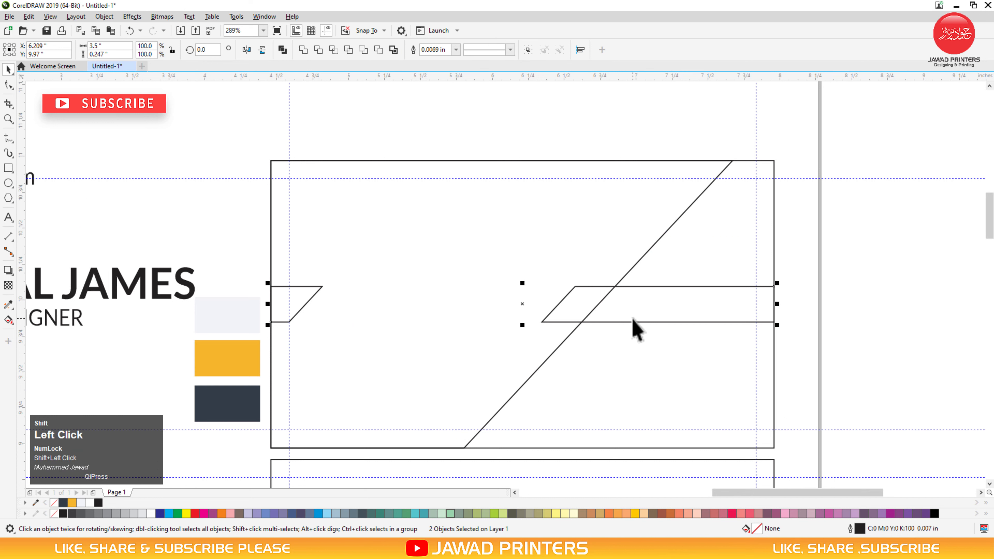
{"action": "key", "text": "e"}
{"action": "key", "text": "F3"}
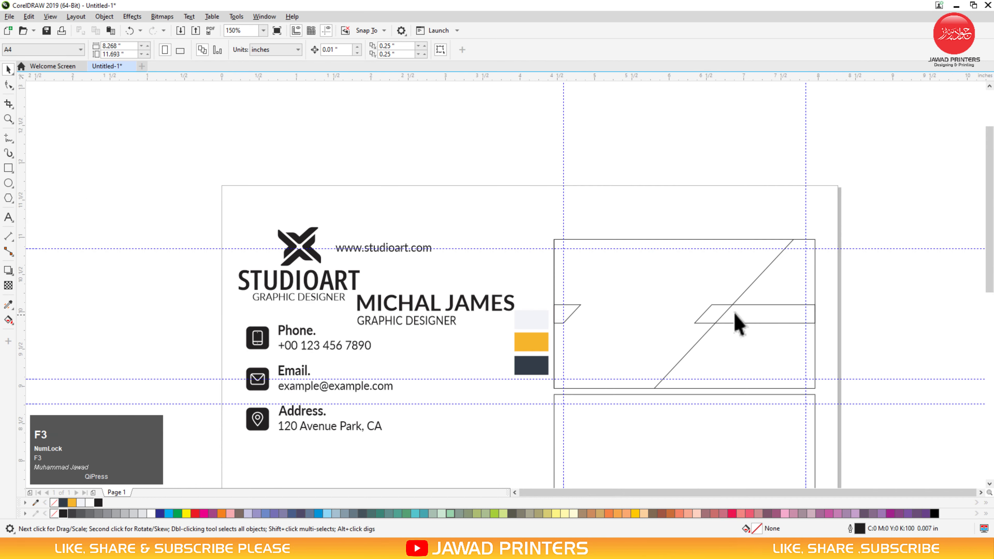
Step: Draw a square about 1.15 in wide starting from the lower card's bottom-left corner
{"action": "key", "text": "F2"}
{"action": "left_click", "coordinate": [782, 426]}
{"action": "key", "text": "F2"}
{"action": "left_click_drag", "start_coordinate": [460, 293], "coordinate": [655, 456]}
{"action": "left_click", "coordinate": [7, 168]}
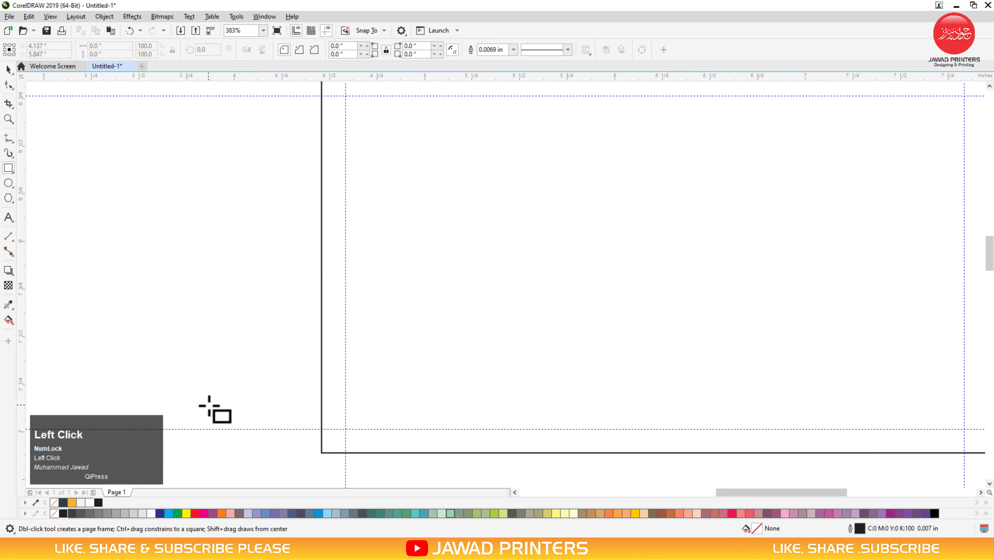
{"action": "left_click_drag", "start_coordinate": [322, 453], "coordinate": [544, 260]}
{"action": "key", "text": "space"}
{"action": "key", "text": "F3"}
Step: Convert the square to curves and delete its upper-right node to form a corner triangle
{"action": "key", "text": "F2"}
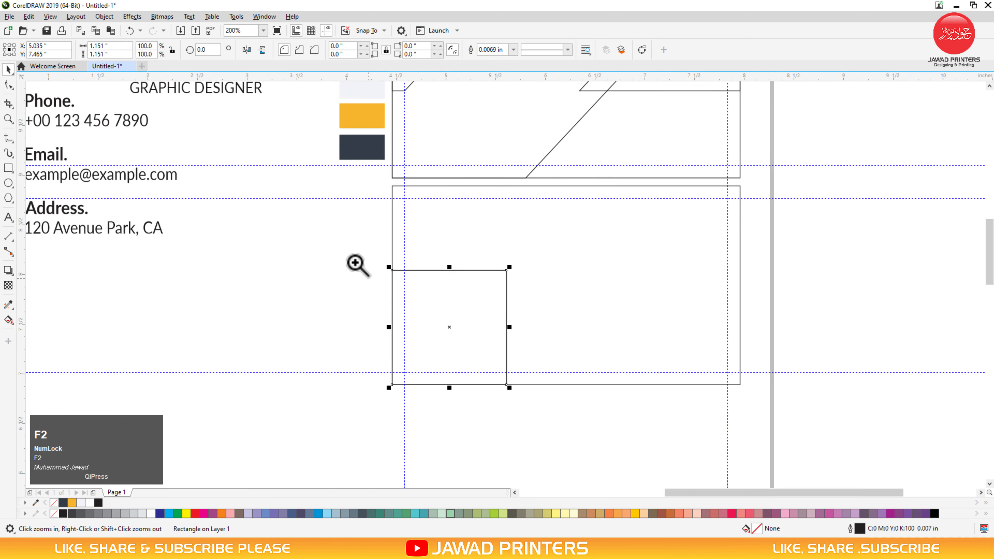
{"action": "left_click", "coordinate": [715, 451]}
{"action": "left_click", "coordinate": [8, 85]}
{"action": "right_click", "coordinate": [369, 284]}
{"action": "left_click", "coordinate": [418, 247]}
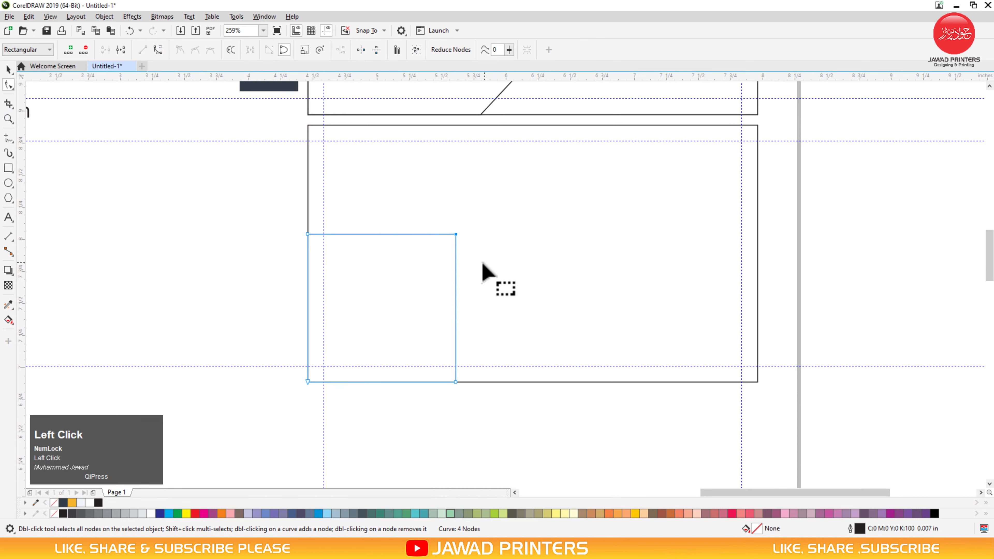
{"action": "left_click", "coordinate": [86, 47]}
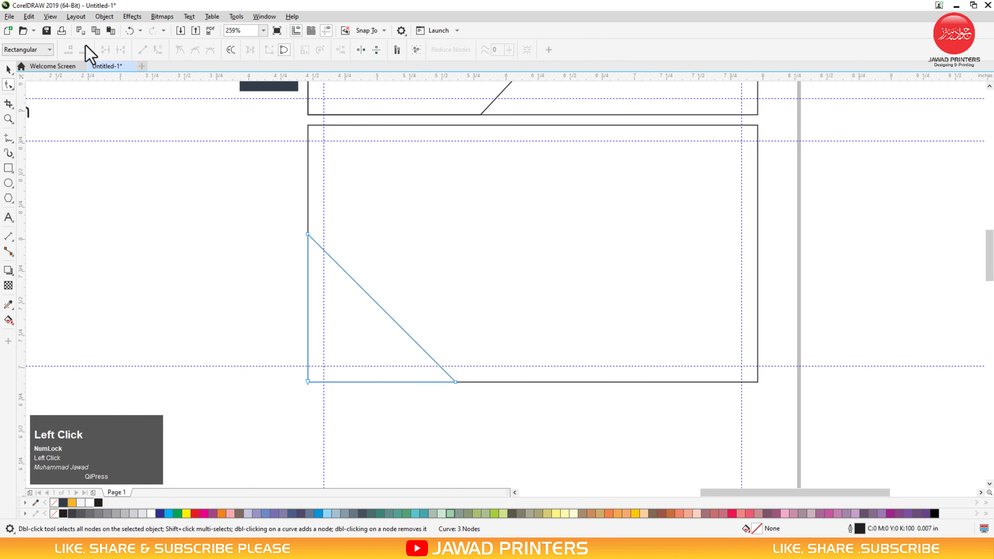
{"action": "left_click", "coordinate": [9, 73]}
{"action": "left_click", "coordinate": [187, 211]}
Step: Fill the lower card's corner triangle with the light grey sampled from the colour swatch
{"action": "key", "text": "F3"}
{"action": "key", "text": "F3"}
{"action": "key", "text": "F2"}
{"action": "left_click_drag", "start_coordinate": [215, 118], "coordinate": [440, 301]}
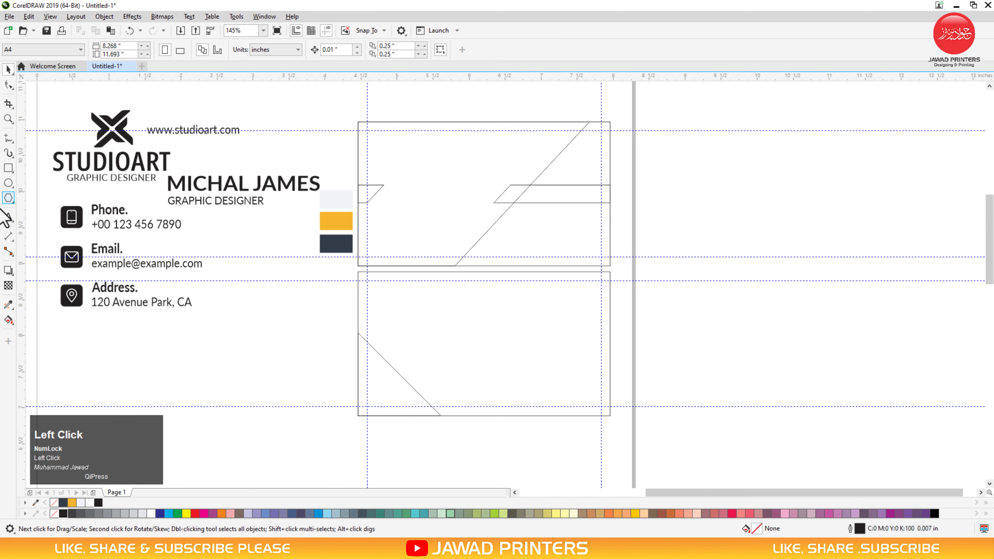
{"action": "left_click", "coordinate": [8, 304]}
{"action": "left_click", "coordinate": [344, 203]}
{"action": "left_click", "coordinate": [369, 372]}
Step: Fill the two slanted strips with the sampled orange and the upper card's diagonal panel with the sampled dark blue-grey
{"action": "left_click", "coordinate": [5, 48]}
{"action": "left_click", "coordinate": [334, 224]}
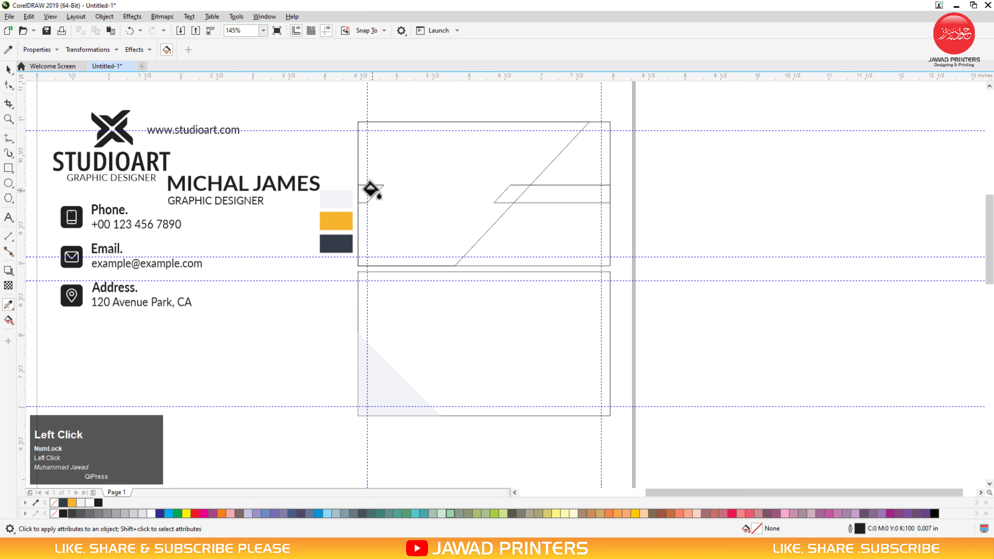
{"action": "left_click", "coordinate": [545, 199]}
{"action": "left_click", "coordinate": [7, 49]}
{"action": "left_click", "coordinate": [332, 243]}
{"action": "left_click", "coordinate": [408, 224]}
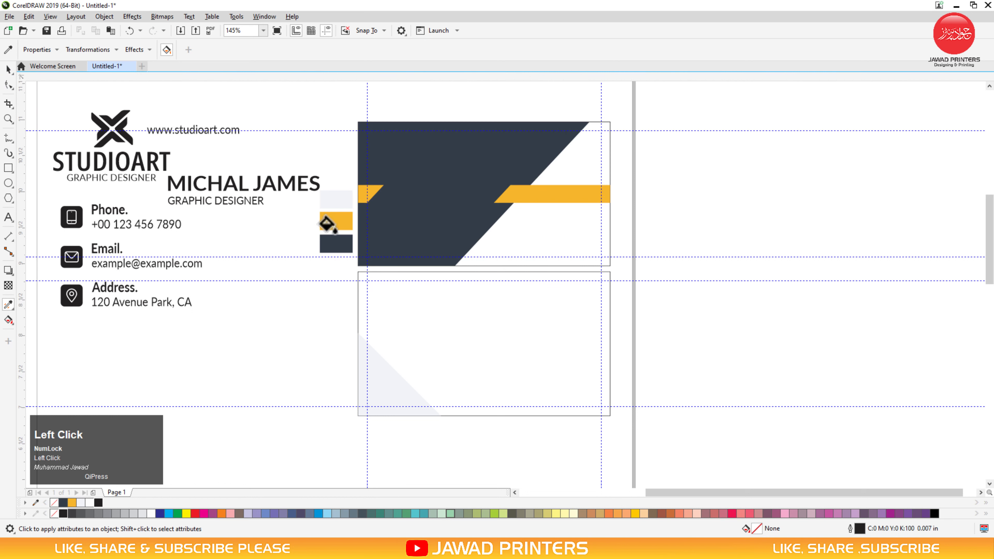
Step: Move the website text into the space nearer the upper card and set its font size to 6.5 pt
{"action": "key", "text": "F3"}
{"action": "key", "text": "F2"}
{"action": "left_click_drag", "start_coordinate": [179, 130], "coordinate": [519, 266]}
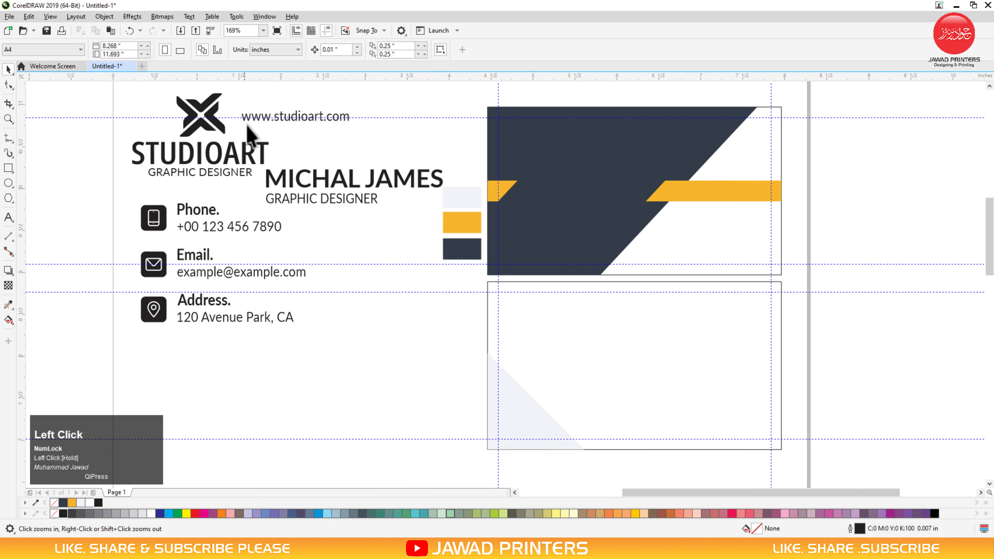
{"action": "left_click_drag", "start_coordinate": [286, 126], "coordinate": [370, 141]}
{"action": "key", "text": "ctrl+z"}
{"action": "left_click_drag", "start_coordinate": [297, 119], "coordinate": [423, 147]}
{"action": "key", "text": "F2"}
{"action": "left_click", "coordinate": [805, 240]}
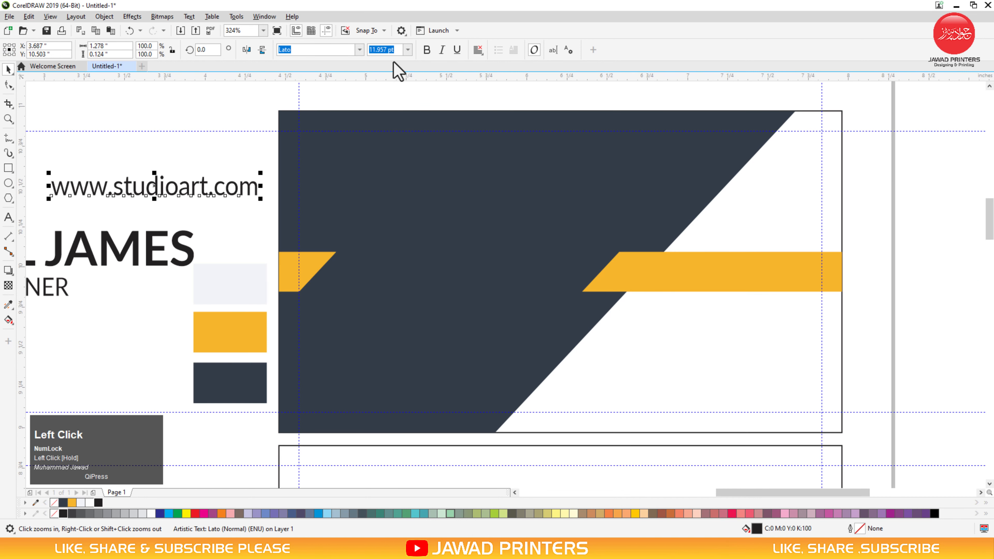
{"action": "left_click", "coordinate": [376, 51]}
{"action": "type", "text": "6.5"}
{"action": "key", "text": "Return"}
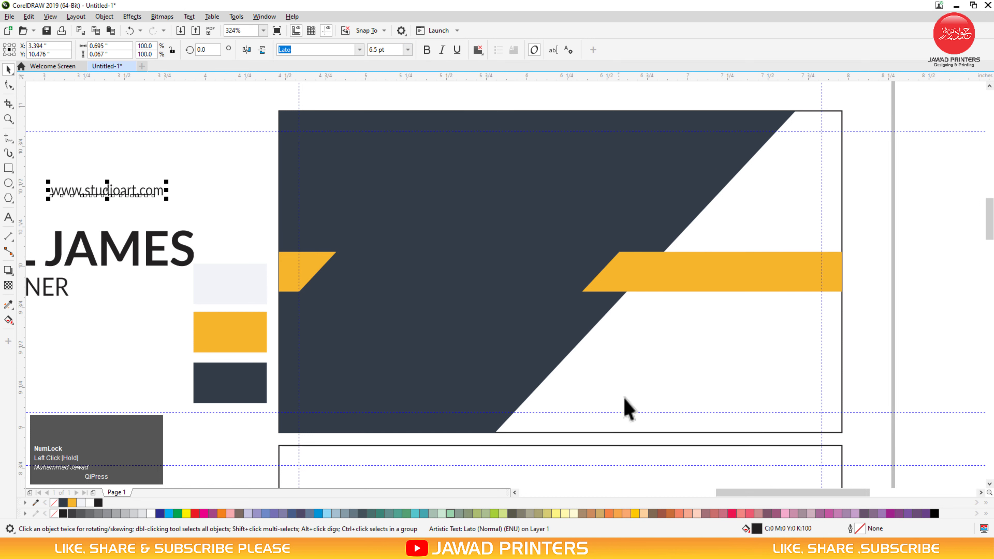
Step: Centre the website text horizontally and vertically on the upper card's longer orange strip
{"action": "left_click", "coordinate": [700, 284], "text": "shift"}
{"action": "left_click", "coordinate": [255, 193]}
{"action": "key", "text": "F3"}
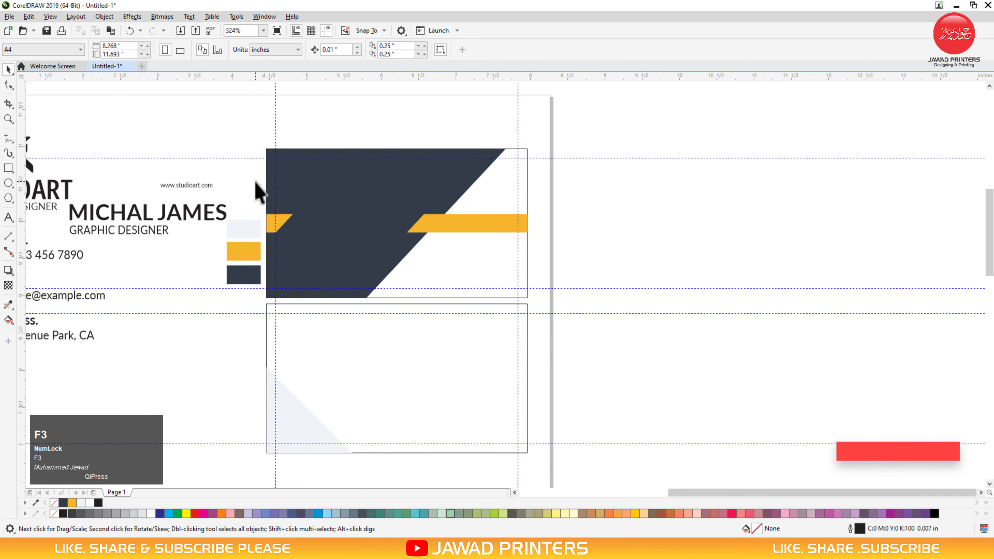
{"action": "left_click_drag", "start_coordinate": [54, 144], "coordinate": [242, 309]}
{"action": "left_click", "coordinate": [222, 270]}
{"action": "key", "text": "F2"}
{"action": "left_click_drag", "start_coordinate": [182, 167], "coordinate": [432, 236]}
{"action": "left_click", "coordinate": [178, 224]}
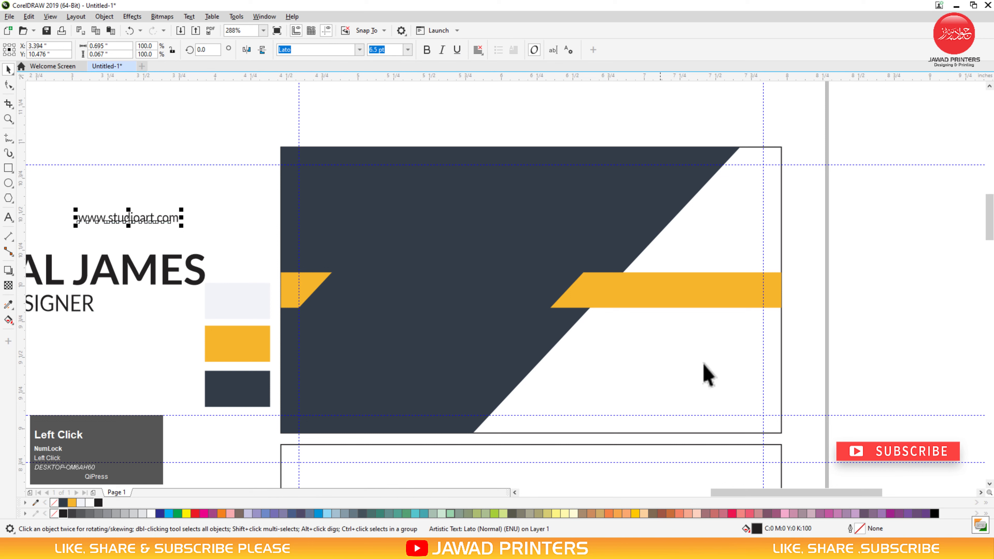
{"action": "left_click", "coordinate": [684, 301], "text": "shift"}
{"action": "key", "text": "c"}
{"action": "key", "text": "e"}
{"action": "left_click", "coordinate": [883, 312]}
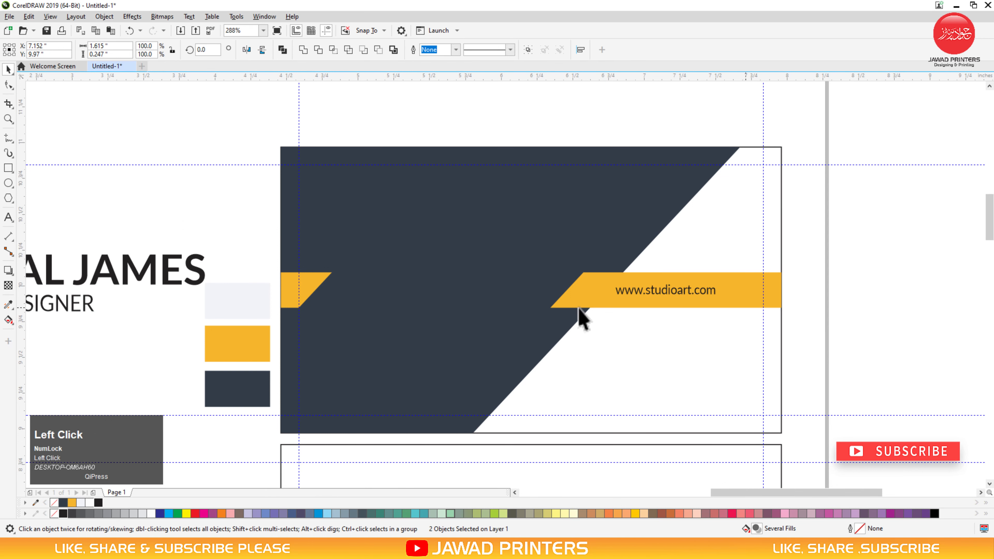
Step: Colour the website text on the orange strip white
{"action": "key", "text": "F2"}
{"action": "left_click_drag", "start_coordinate": [478, 252], "coordinate": [778, 328]}
{"action": "left_click", "coordinate": [737, 299]}
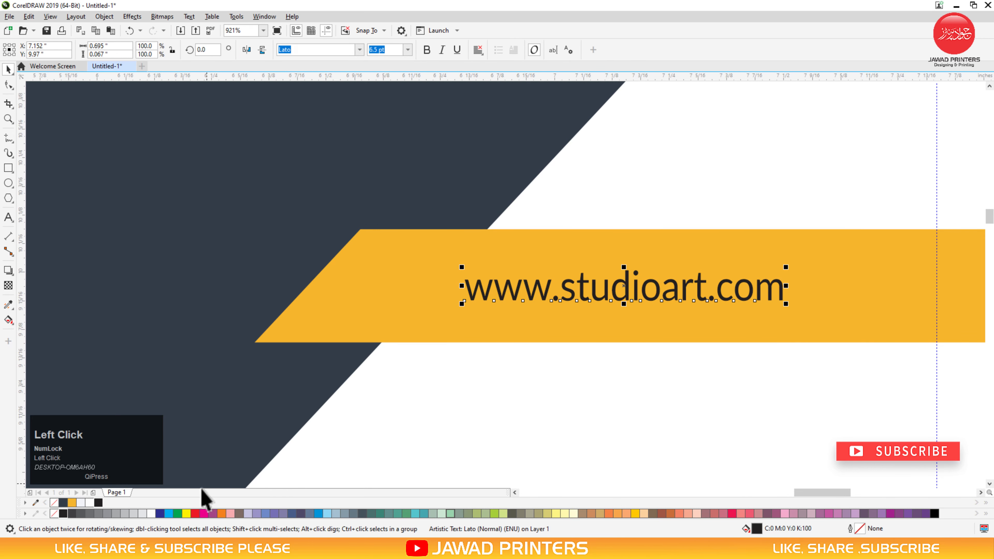
{"action": "key", "text": "F3"}
Step: Move the name and its job title text below the address details
{"action": "key", "text": "F4"}
{"action": "key", "text": "F2"}
{"action": "left_click_drag", "start_coordinate": [144, 94], "coordinate": [711, 308]}
{"action": "left_click_drag", "start_coordinate": [447, 333], "coordinate": [477, 288]}
{"action": "scroll", "coordinate": [454, 298], "scroll_direction": "down", "scroll_amount": 5}
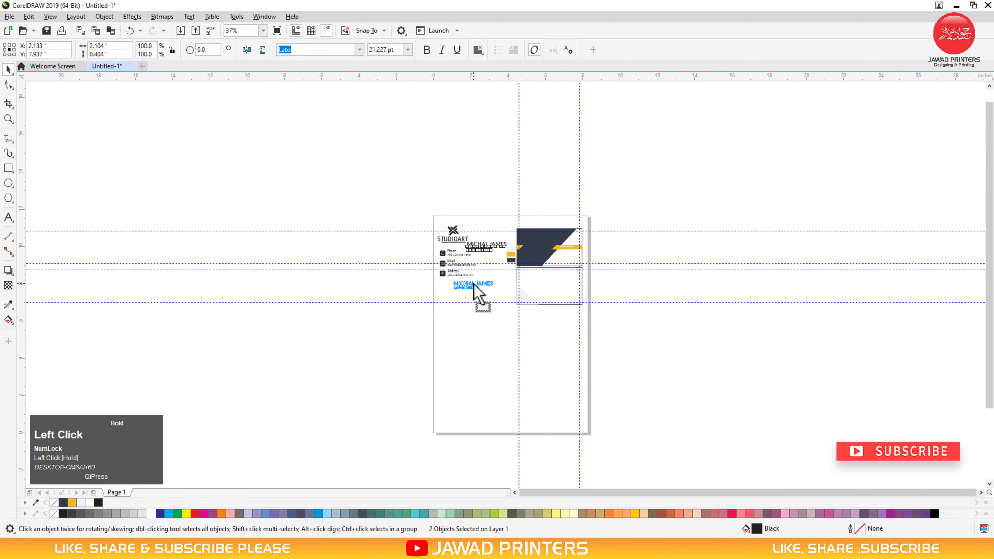
{"action": "key", "text": "F2"}
{"action": "left_click_drag", "start_coordinate": [449, 232], "coordinate": [555, 295]}
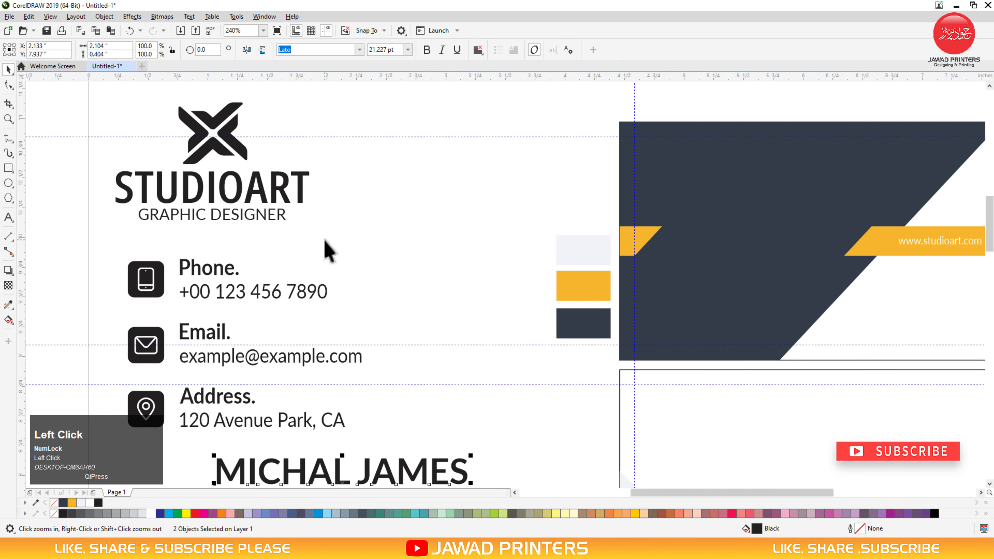
{"action": "key", "text": "space"}
{"action": "key", "text": "ctrl+z"}
{"action": "key", "text": "ctrl+shift+z"}
Step: Move the whole logo towards the upper card and scale it down to about 1.12 in wide
{"action": "left_click_drag", "start_coordinate": [106, 105], "coordinate": [352, 241]}
{"action": "left_click_drag", "start_coordinate": [247, 191], "coordinate": [470, 234]}
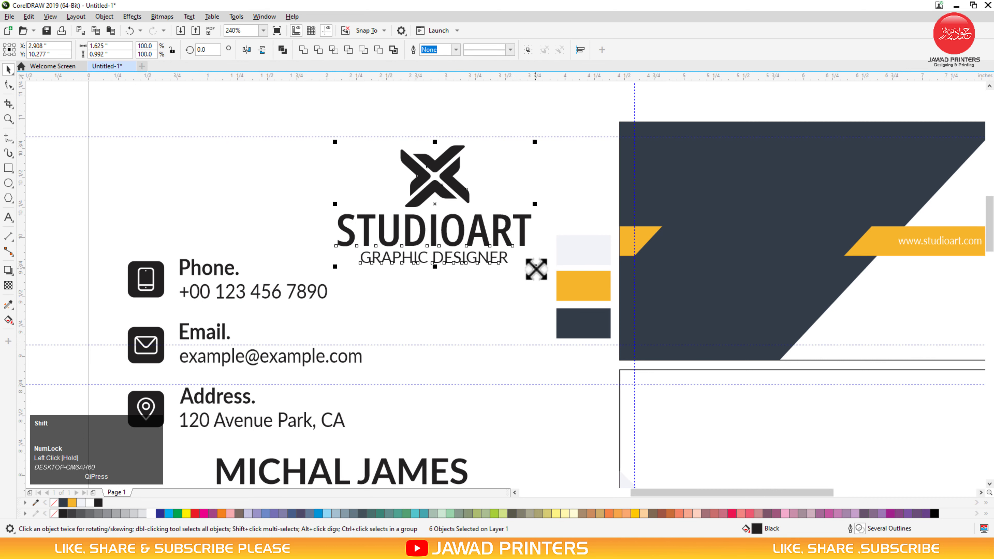
{"action": "left_click_drag", "start_coordinate": [536, 270], "coordinate": [503, 247]}
Step: Fill the left and right pieces of the logo symbol with the orange sampled from the swatch
{"action": "key", "text": "F2"}
{"action": "left_click_drag", "start_coordinate": [321, 126], "coordinate": [863, 341]}
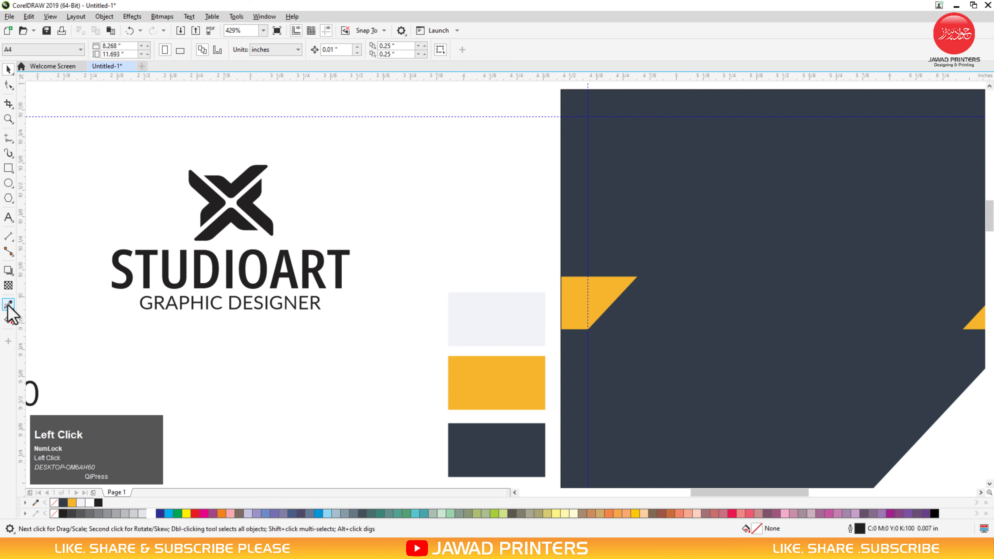
{"action": "left_click", "coordinate": [463, 363]}
{"action": "left_click", "coordinate": [251, 213]}
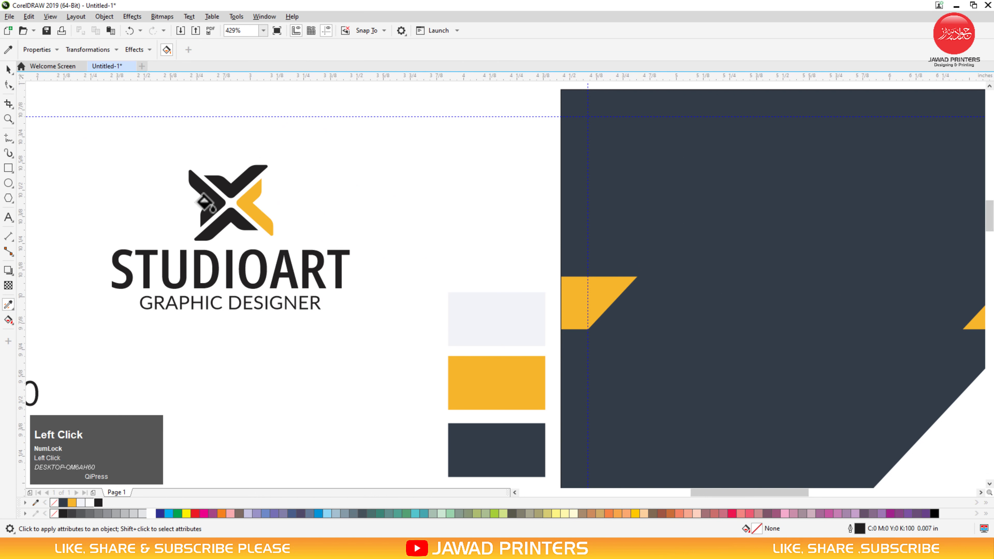
{"action": "left_click", "coordinate": [210, 200]}
Step: Fill the logo symbol's top and bottom pieces and both lines of logo text with white
{"action": "key", "text": "space"}
{"action": "left_click", "coordinate": [239, 187]}
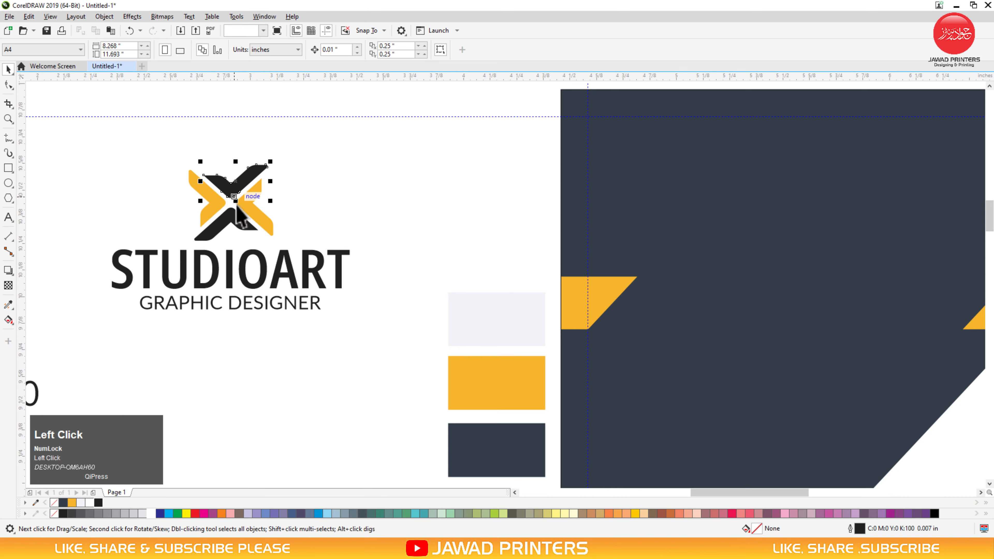
{"action": "left_click", "coordinate": [240, 229], "text": "shift"}
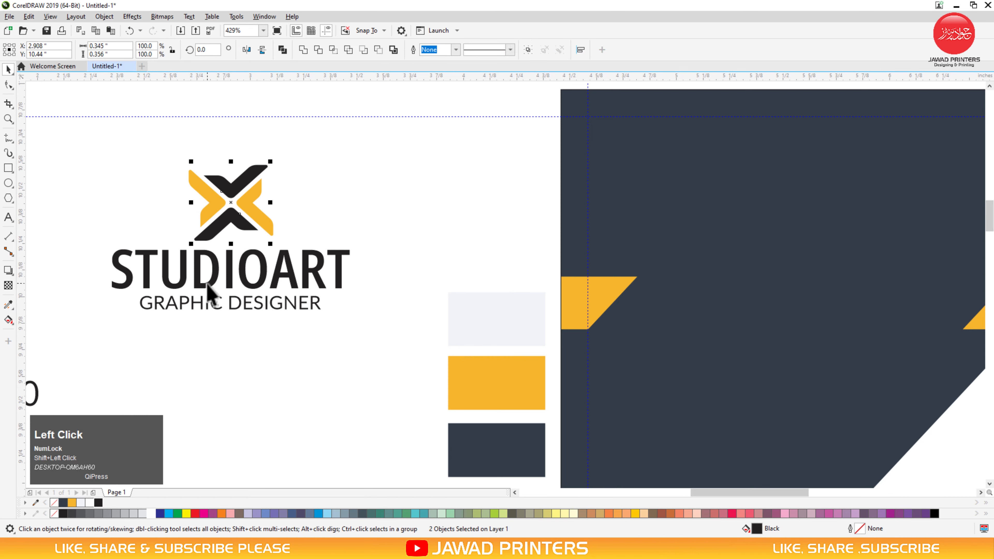
{"action": "left_click", "coordinate": [151, 513]}
{"action": "left_click_drag", "start_coordinate": [65, 362], "coordinate": [232, 308]}
{"action": "left_click_drag", "start_coordinate": [407, 219], "coordinate": [408, 219]}
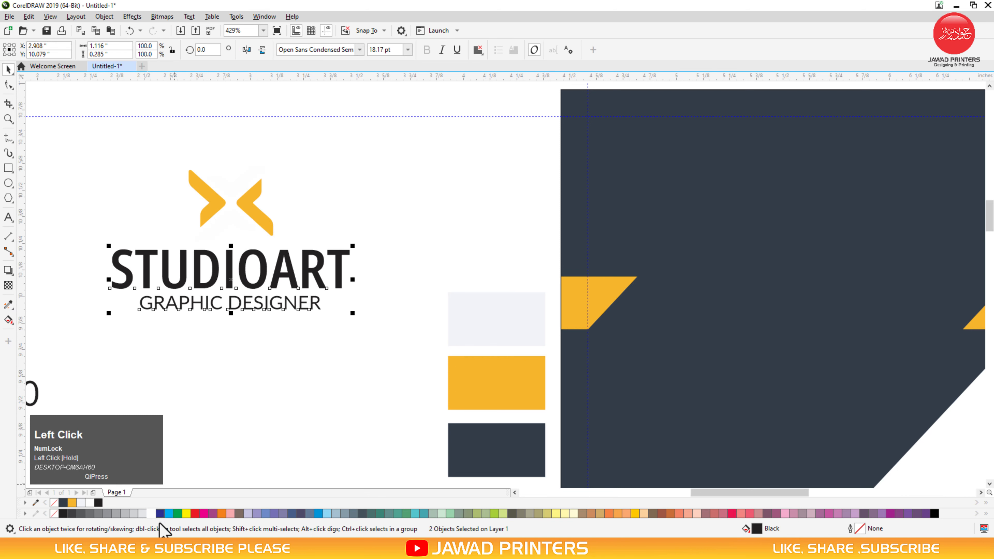
{"action": "left_click", "coordinate": [154, 514]}
Step: Group the six logo objects and place the group on the dark panel at about 0.88 in wide
{"action": "left_click_drag", "start_coordinate": [73, 377], "coordinate": [434, 113]}
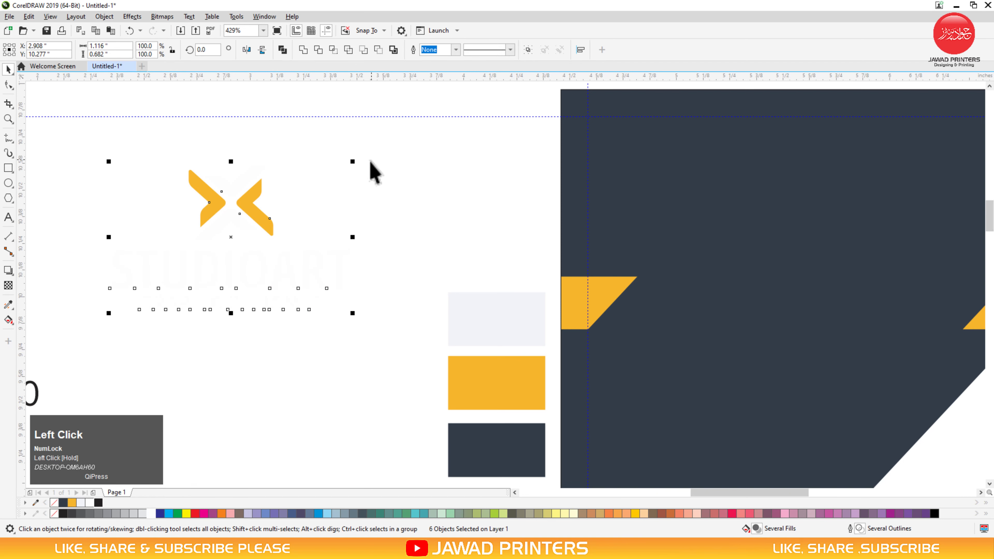
{"action": "key", "text": "F4"}
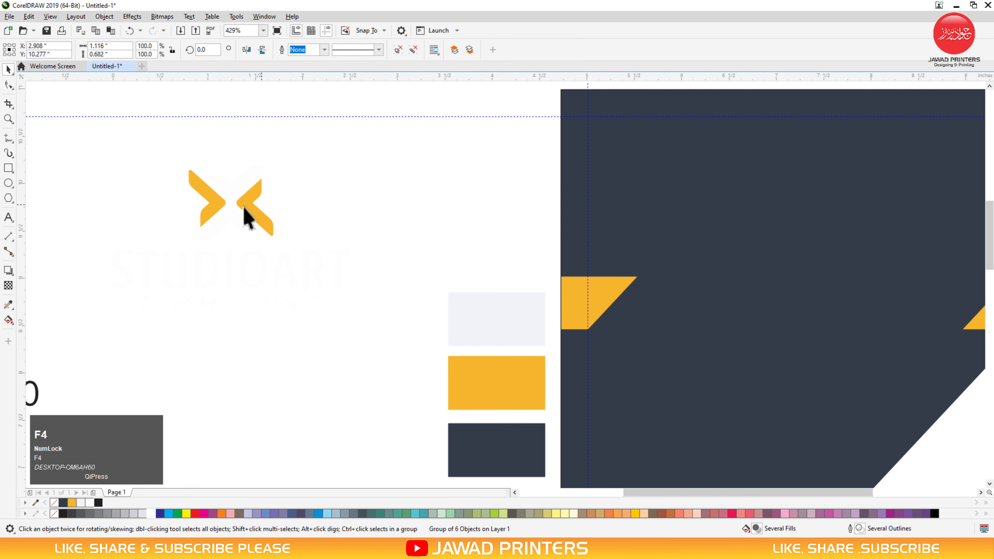
{"action": "left_click_drag", "start_coordinate": [604, 185], "coordinate": [634, 184]}
{"action": "key", "text": "F2"}
{"action": "left_click_drag", "start_coordinate": [468, 111], "coordinate": [779, 266]}
{"action": "left_click_drag", "start_coordinate": [689, 374], "coordinate": [652, 352]}
Step: Align the logo's centre vertically with the dark panel and scale the logo down to about 0.84 in wide
{"action": "left_click", "coordinate": [640, 403], "text": "shift"}
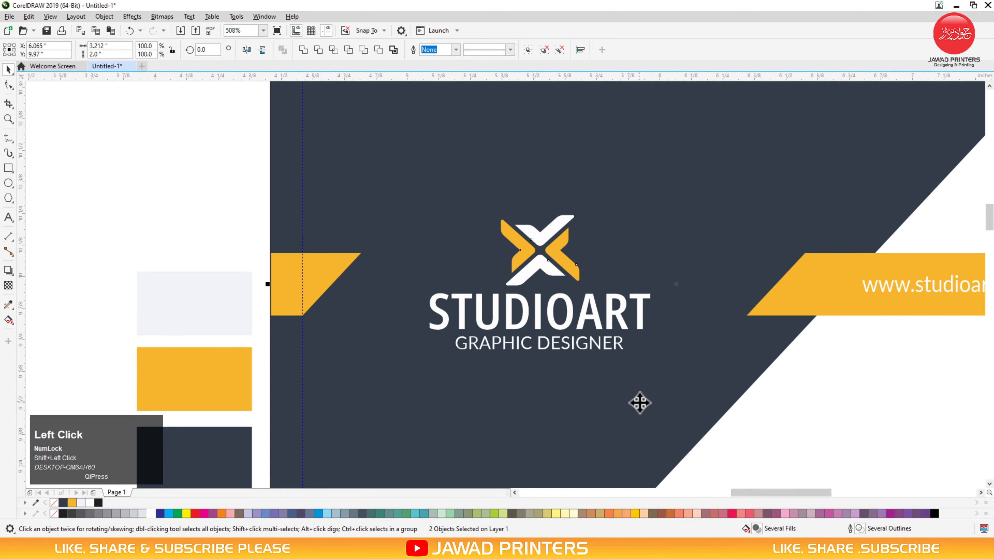
{"action": "key", "text": "e"}
{"action": "left_click", "coordinate": [261, 222]}
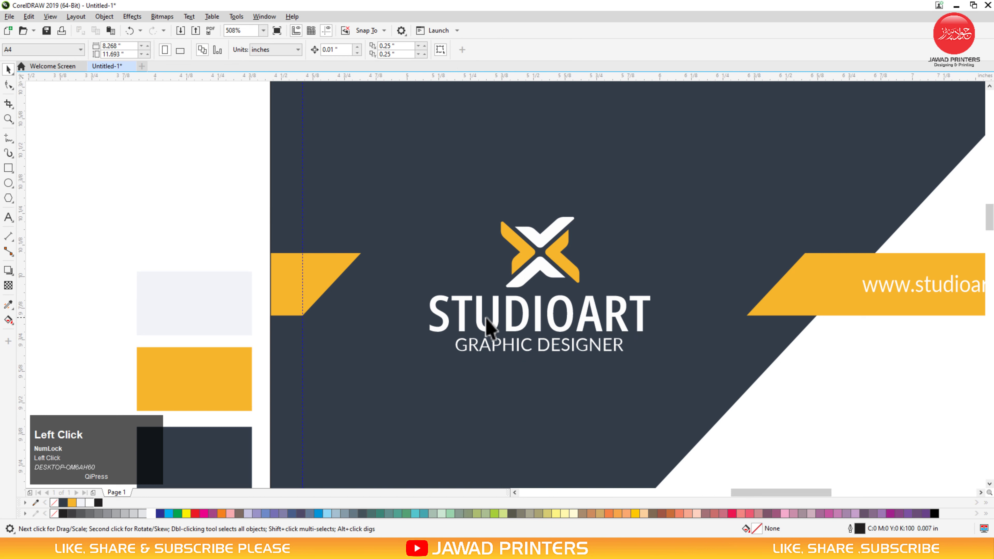
{"action": "left_click", "coordinate": [500, 324]}
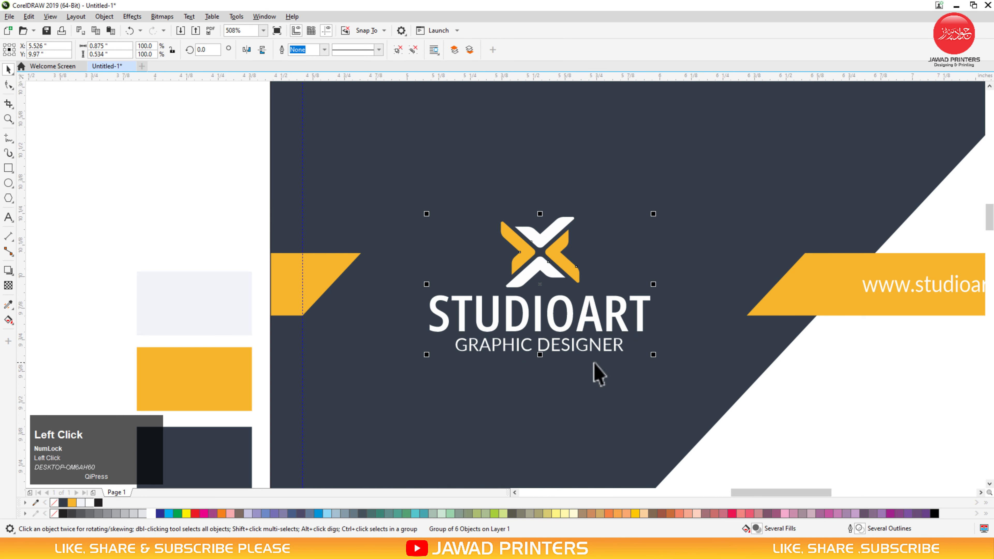
{"action": "left_click_drag", "start_coordinate": [653, 355], "coordinate": [649, 351]}
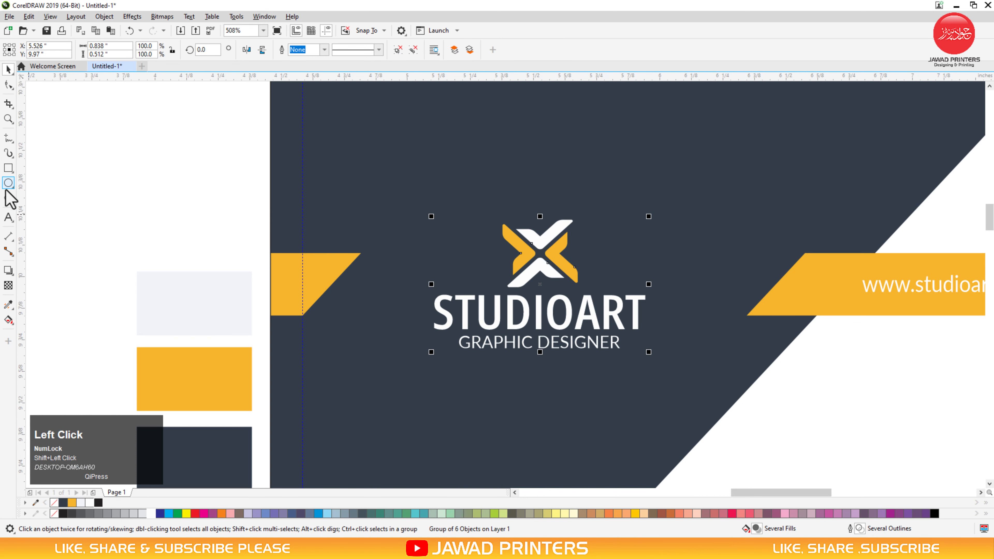
Step: Draw a horizontal helper line from the short strip's upper tip across to above the long strip's pointed end
{"action": "left_click", "coordinate": [361, 253]}
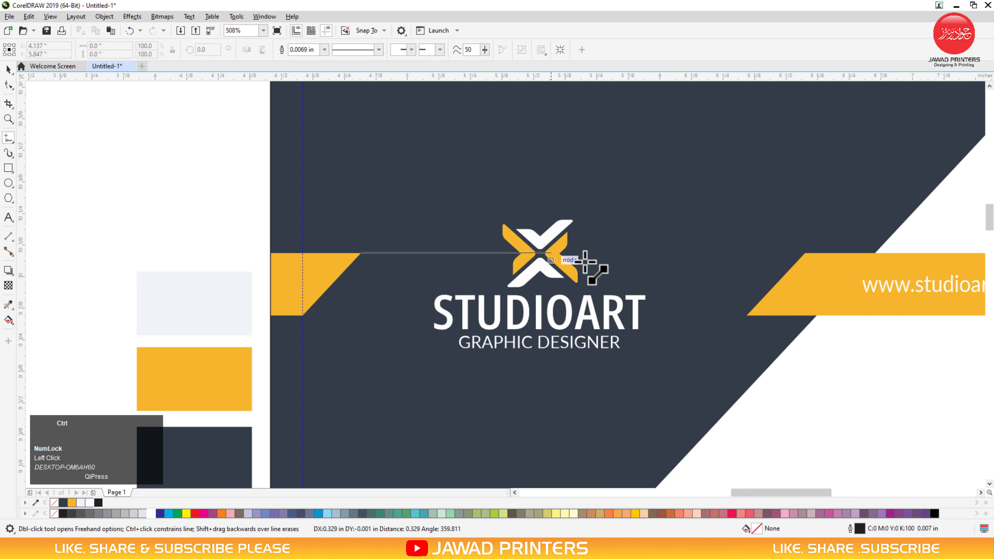
{"action": "left_click", "coordinate": [755, 276]}
{"action": "key", "text": "space"}
{"action": "left_click_drag", "start_coordinate": [758, 254], "coordinate": [750, 318]}
Step: Centre the logo horizontally on the helper line and delete the line
{"action": "left_click", "coordinate": [574, 282]}
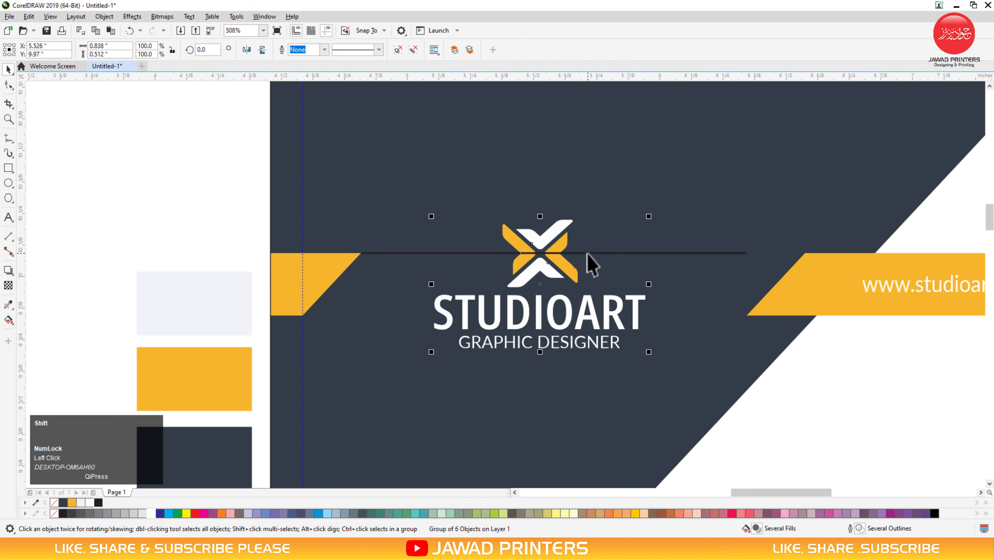
{"action": "left_click", "coordinate": [587, 253], "text": "shift"}
{"action": "key", "text": "c"}
{"action": "left_click_drag", "start_coordinate": [201, 226], "coordinate": [769, 263]}
{"action": "key", "text": "Delete"}
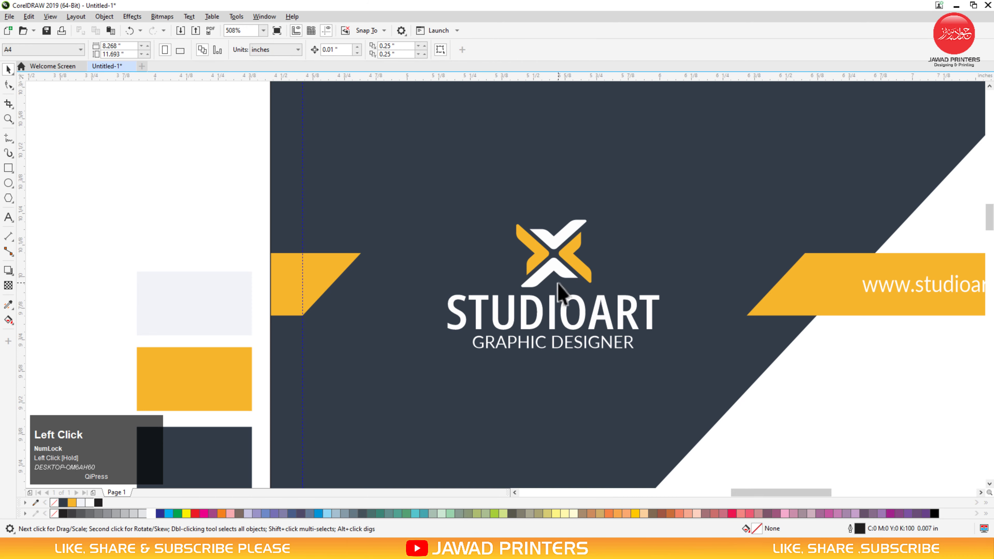
Step: Move the three colour swatches up and away from the cards
{"action": "key", "text": "F3"}
{"action": "key", "text": "F3"}
{"action": "key", "text": "F2"}
{"action": "left_click_drag", "start_coordinate": [328, 235], "coordinate": [846, 504]}
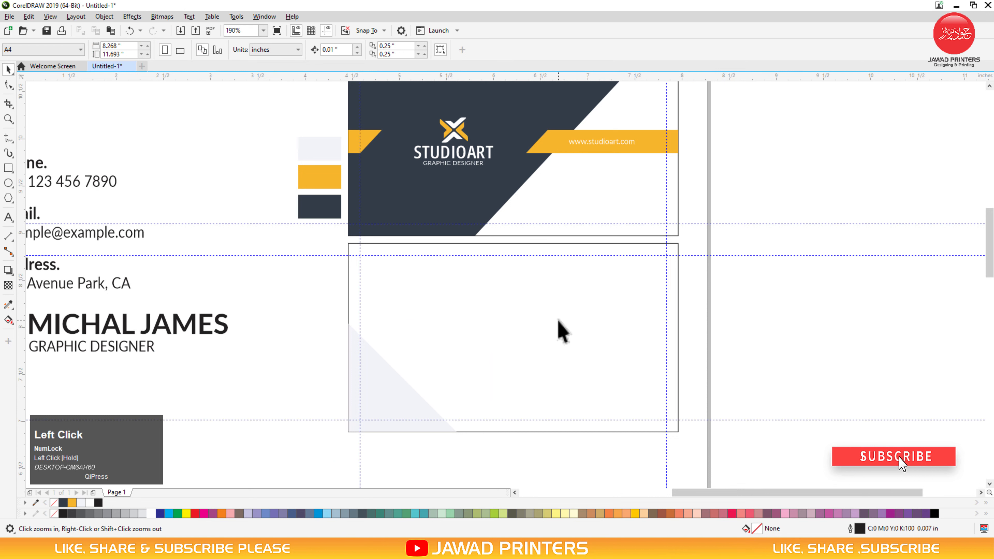
{"action": "left_click_drag", "start_coordinate": [358, 230], "coordinate": [358, 231]}
{"action": "left_click_drag", "start_coordinate": [333, 201], "coordinate": [285, 145]}
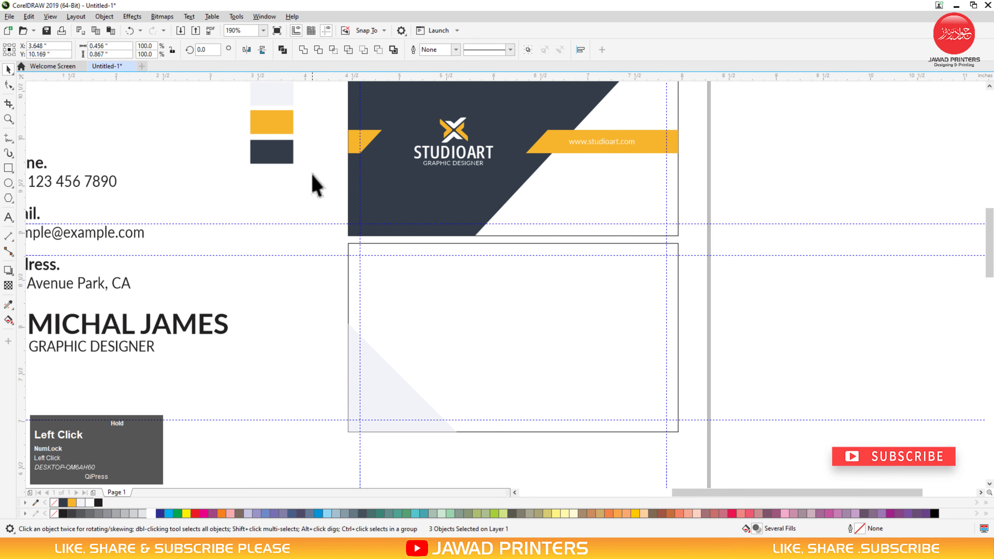
{"action": "left_click", "coordinate": [332, 198]}
Step: Scale the name and job title to about 1.12 in wide and place them over the grey triangle on the blank card
{"action": "key", "text": "F3"}
{"action": "key", "text": "F2"}
{"action": "left_click_drag", "start_coordinate": [99, 142], "coordinate": [538, 328]}
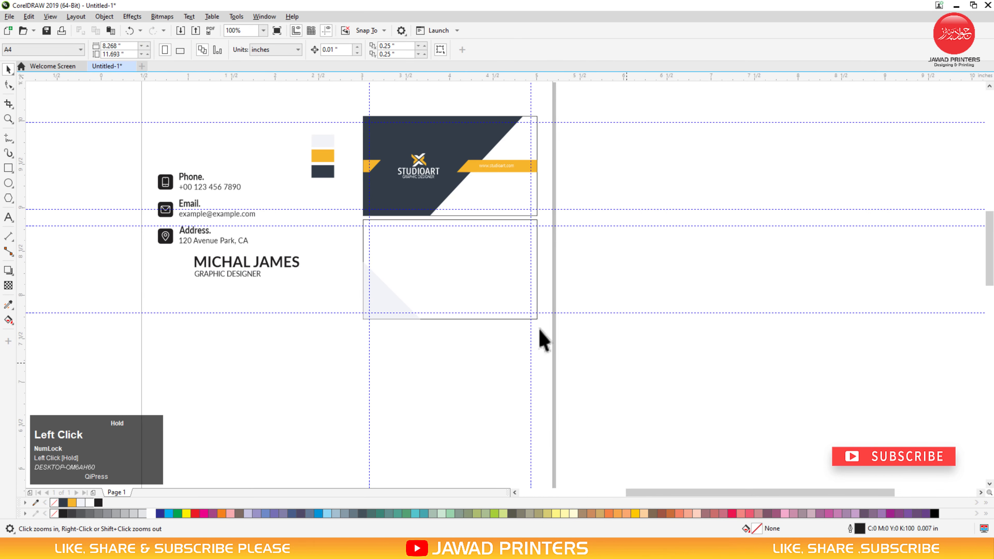
{"action": "left_click_drag", "start_coordinate": [243, 265], "coordinate": [364, 331]}
{"action": "left_click_drag", "start_coordinate": [274, 214], "coordinate": [358, 273]}
{"action": "left_click_drag", "start_coordinate": [267, 407], "coordinate": [324, 381]}
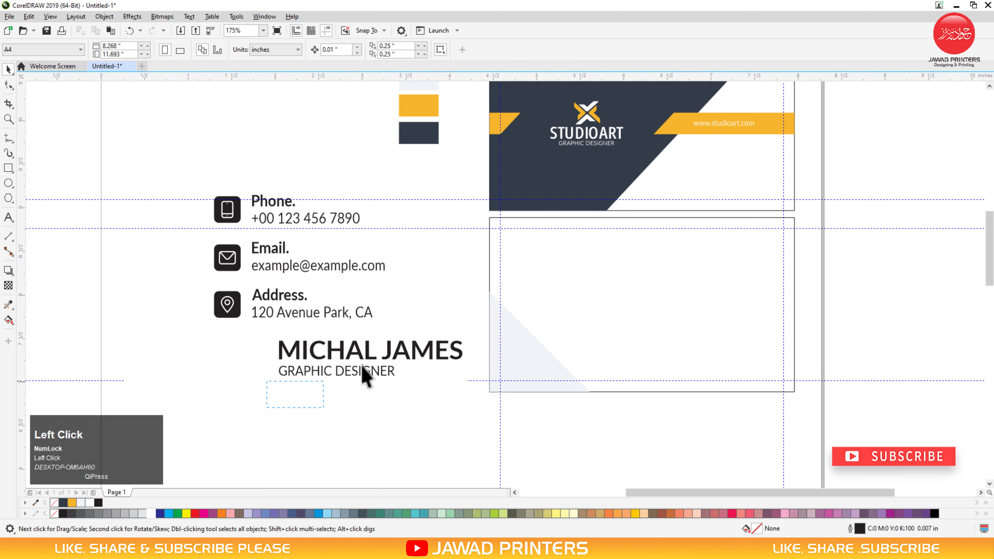
{"action": "left_click_drag", "start_coordinate": [466, 378], "coordinate": [576, 361]}
{"action": "key", "text": "ctrl+z"}
{"action": "key", "text": "F2"}
{"action": "left_click_drag", "start_coordinate": [520, 336], "coordinate": [669, 396]}
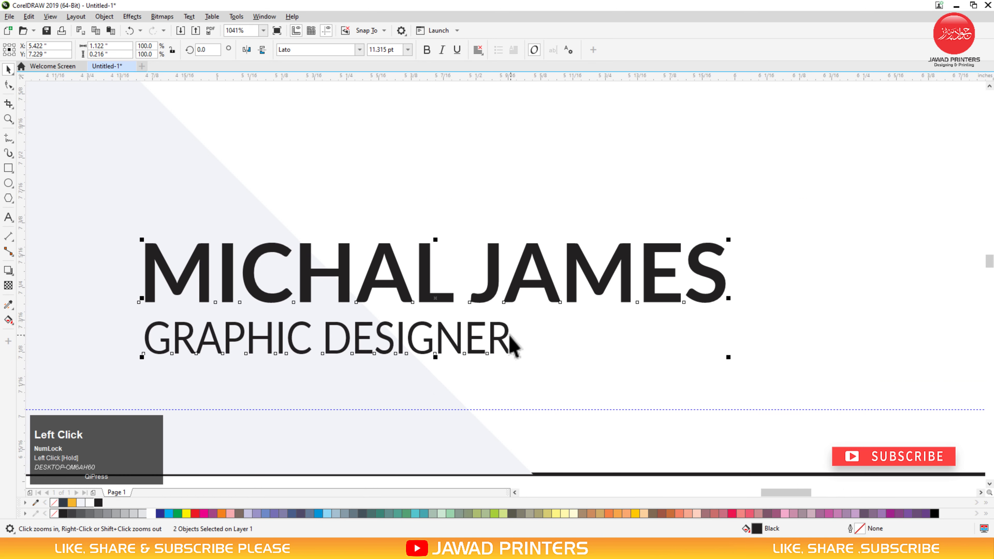
{"action": "scroll", "coordinate": [568, 337], "scroll_direction": "down", "scroll_amount": 5}
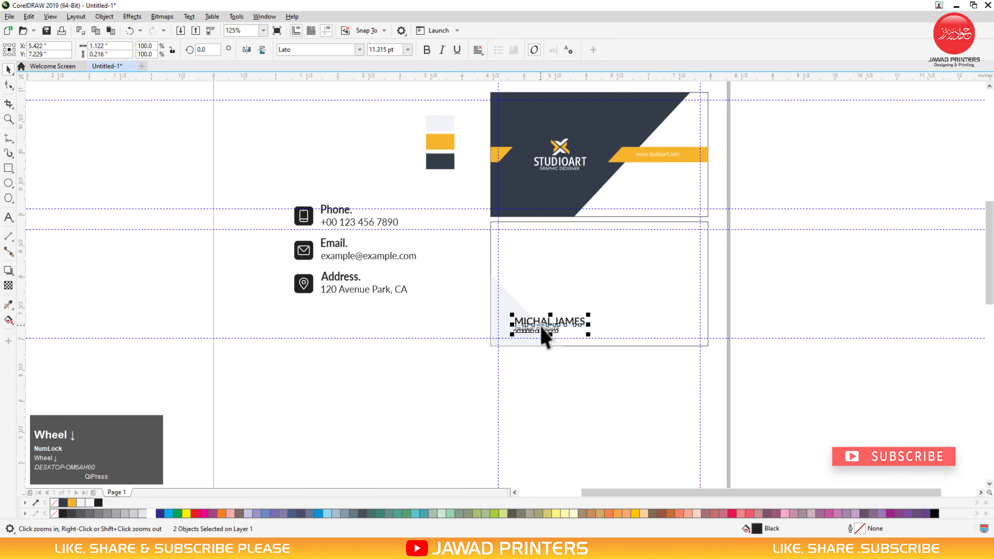
Step: Move the name block off the card and draw a rectangle about 0.34 × 0.15 in against the blank card's top edge
{"action": "left_click_drag", "start_coordinate": [548, 325], "coordinate": [462, 332]}
{"action": "key", "text": "z"}
{"action": "left_click_drag", "start_coordinate": [433, 217], "coordinate": [624, 302]}
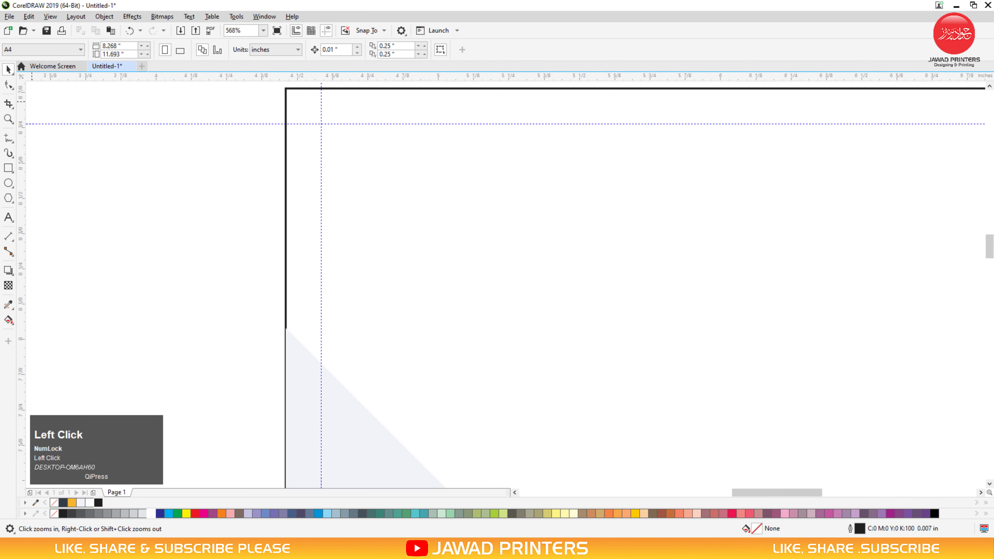
{"action": "left_click", "coordinate": [10, 168]}
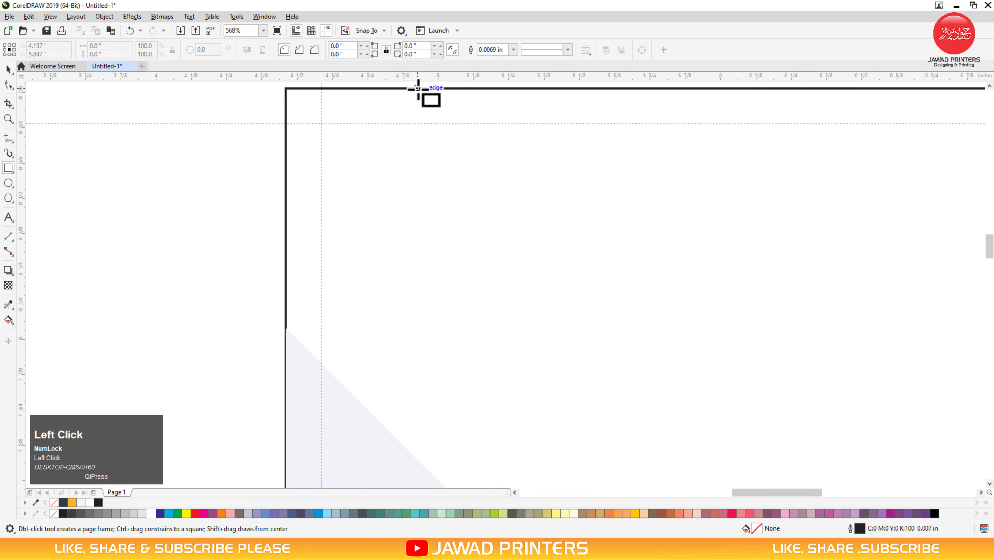
{"action": "left_click_drag", "start_coordinate": [417, 89], "coordinate": [512, 132]}
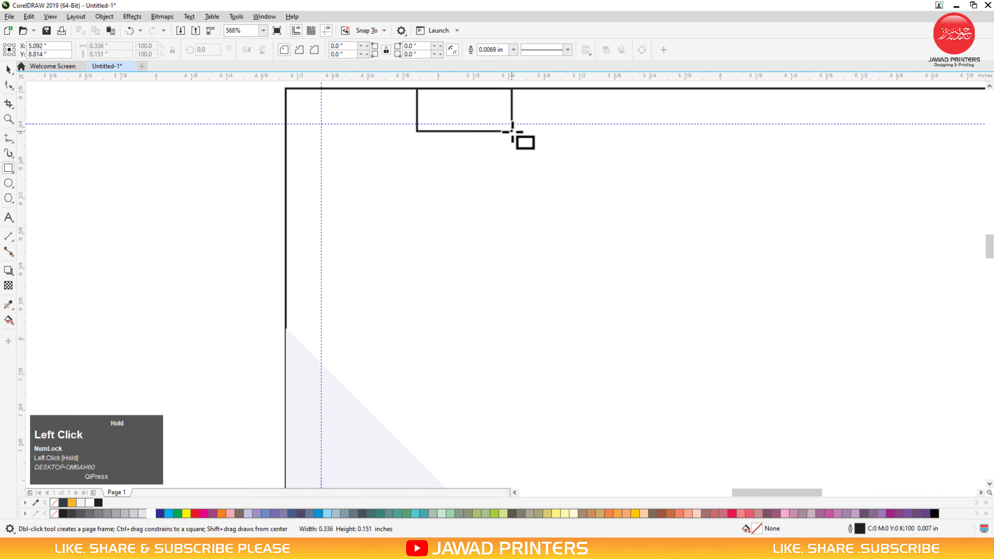
{"action": "key", "text": "space"}
Step: Fill the small rectangle with the orange swatch's colour and no outline by copying the swatch's attributes
{"action": "key", "text": "F3"}
{"action": "left_click", "coordinate": [333, 258]}
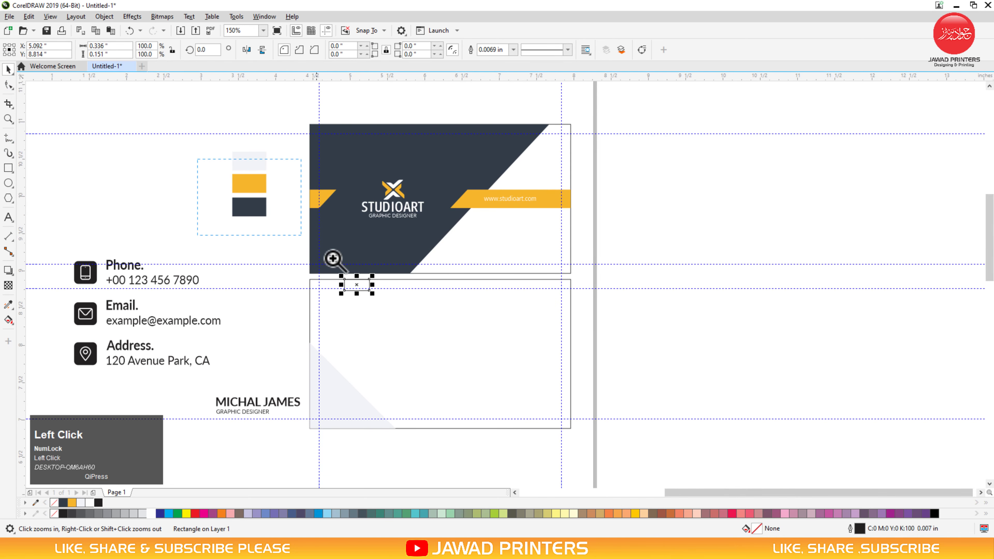
{"action": "left_click", "coordinate": [4, 305]}
{"action": "left_click", "coordinate": [307, 135]}
{"action": "left_click", "coordinate": [510, 337]}
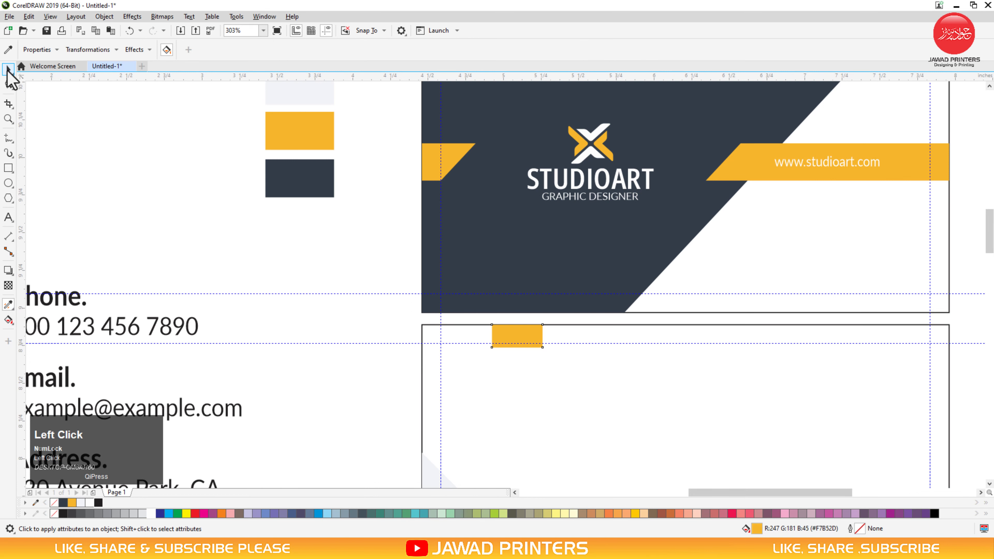
{"action": "left_click", "coordinate": [7, 71]}
Step: Move the name and job title back over the grey triangle and left-align them with the orange rectangle
{"action": "key", "text": "F3"}
{"action": "key", "text": "F2"}
{"action": "left_click_drag", "start_coordinate": [103, 241], "coordinate": [634, 422]}
{"action": "left_click_drag", "start_coordinate": [401, 401], "coordinate": [550, 379]}
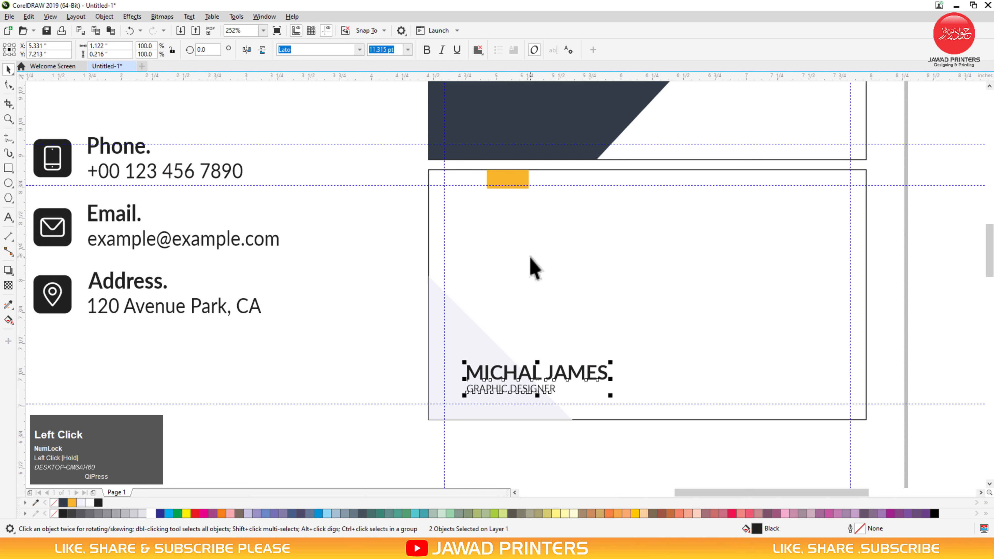
{"action": "left_click", "coordinate": [507, 179], "text": "shift"}
{"action": "key", "text": "l"}
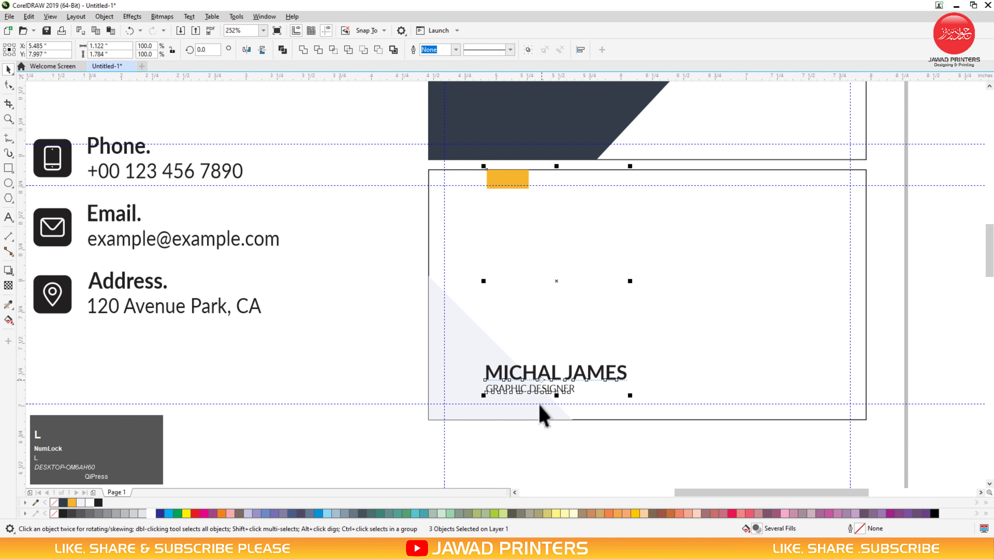
Step: Shift the orange rectangle and the name block together slightly to the left
{"action": "left_click_drag", "start_coordinate": [471, 452], "coordinate": [666, 176]}
{"action": "left_click_drag", "start_coordinate": [526, 189], "coordinate": [514, 192]}
{"action": "left_click", "coordinate": [533, 445]}
Step: Scale the name and job title down together to about 0.93 in wide
{"action": "key", "text": "F2"}
{"action": "left_click_drag", "start_coordinate": [464, 327], "coordinate": [661, 413]}
{"action": "scroll", "coordinate": [491, 262], "scroll_direction": "down", "scroll_amount": 2}
{"action": "key", "text": "F2"}
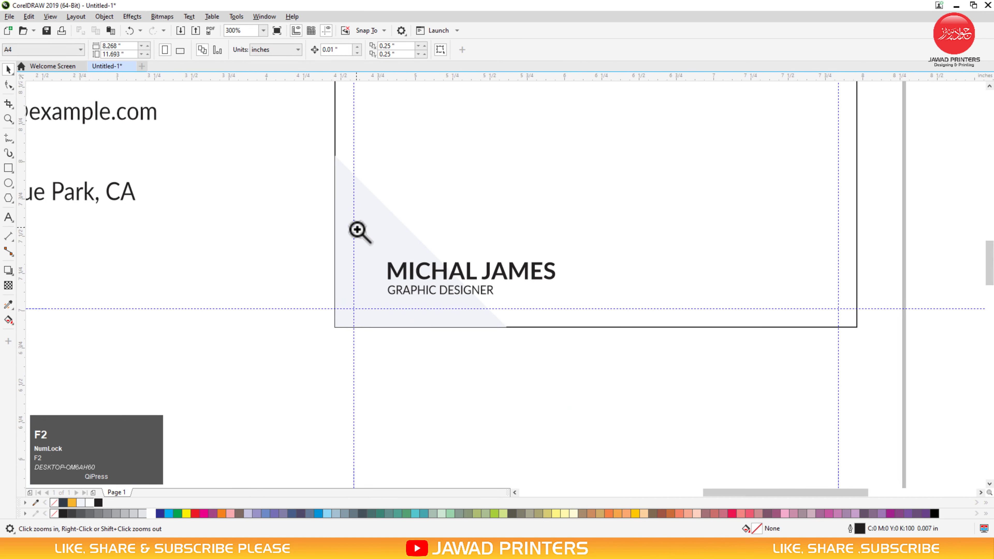
{"action": "left_click_drag", "start_coordinate": [359, 228], "coordinate": [604, 388]}
{"action": "left_click_drag", "start_coordinate": [219, 132], "coordinate": [220, 133]}
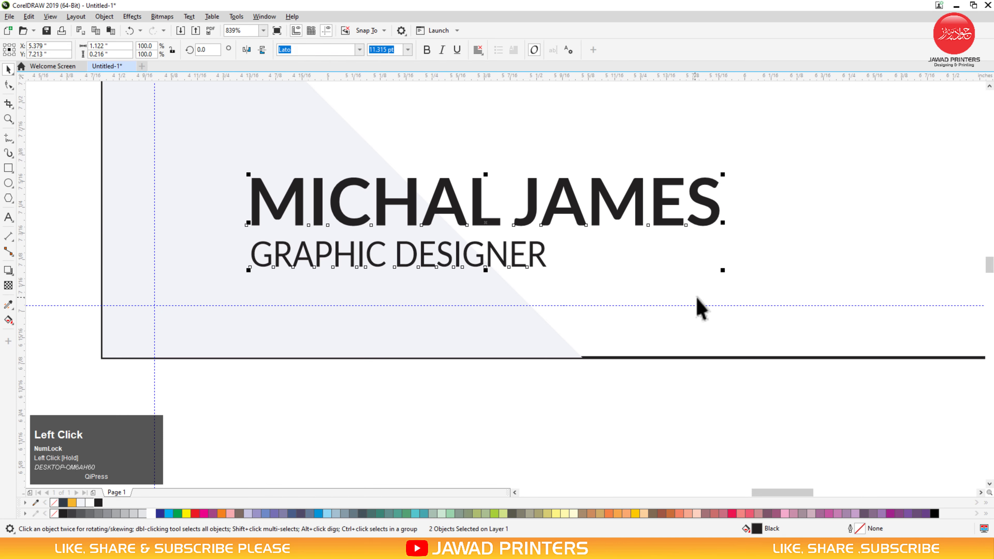
{"action": "left_click_drag", "start_coordinate": [726, 275], "coordinate": [652, 261]}
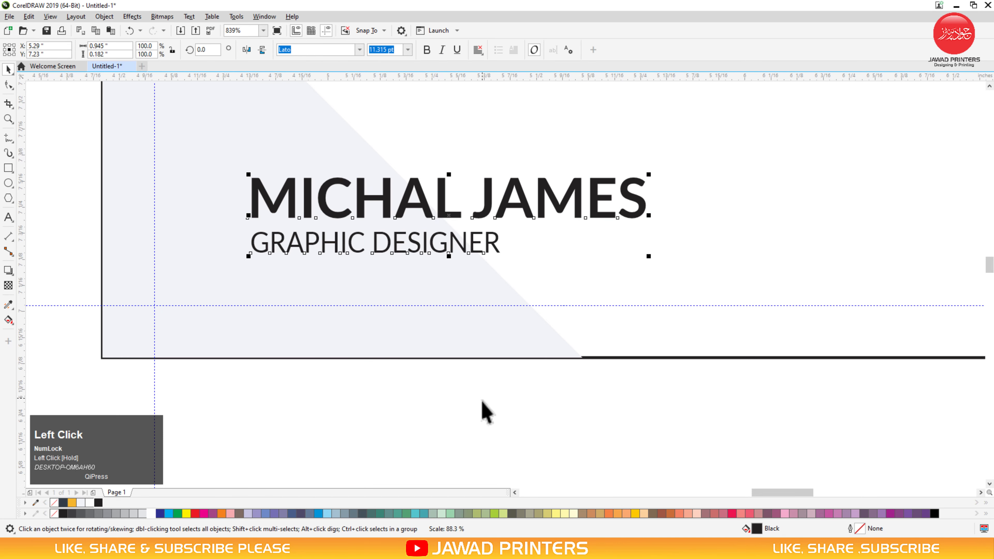
{"action": "left_click", "coordinate": [462, 437]}
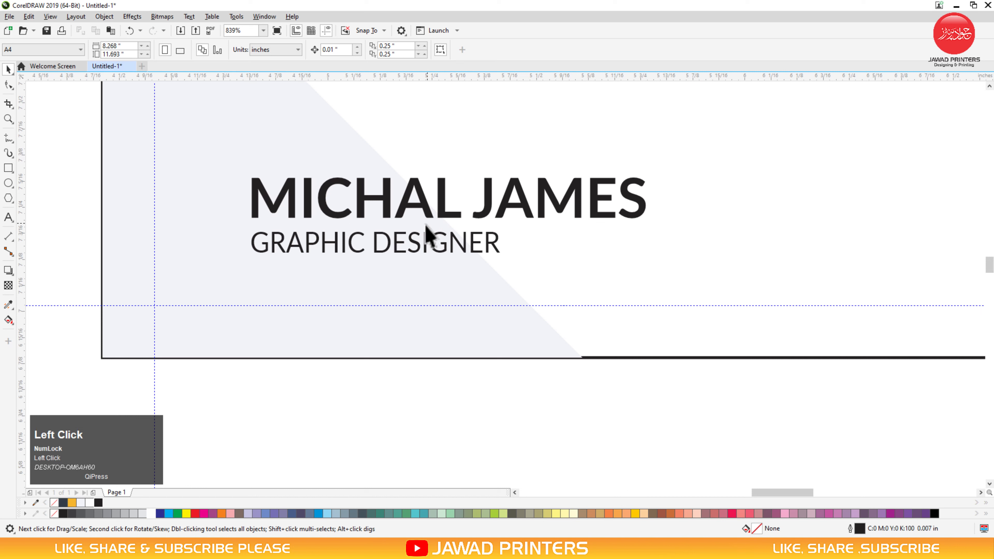
{"action": "left_click", "coordinate": [327, 250]}
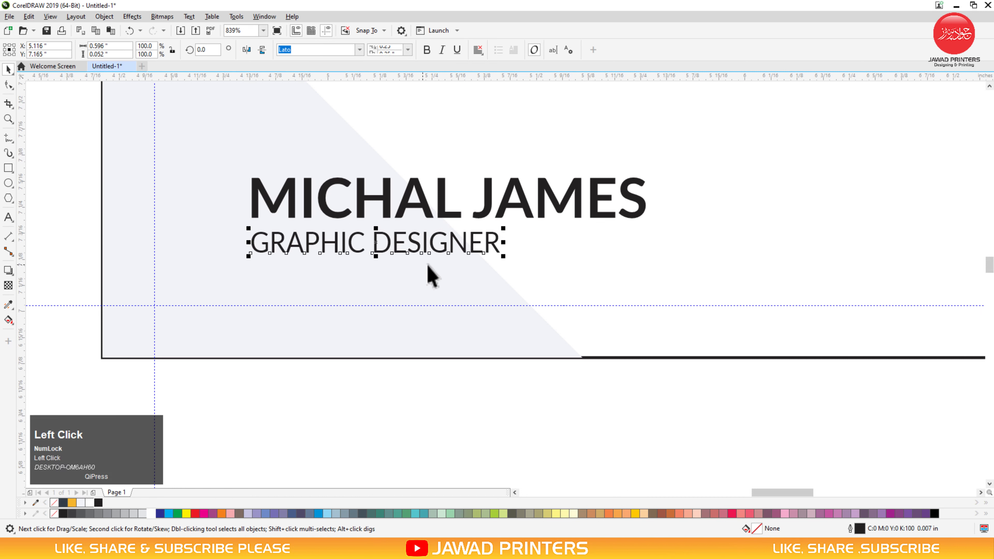
{"action": "left_click", "coordinate": [581, 213], "text": "shift"}
{"action": "left_click_drag", "start_coordinate": [651, 259], "coordinate": [644, 257]}
{"action": "left_click", "coordinate": [426, 407]}
Step: Colour only the surname in the name text with the palette's orange
{"action": "left_click", "coordinate": [441, 206]}
{"action": "key", "text": "space"}
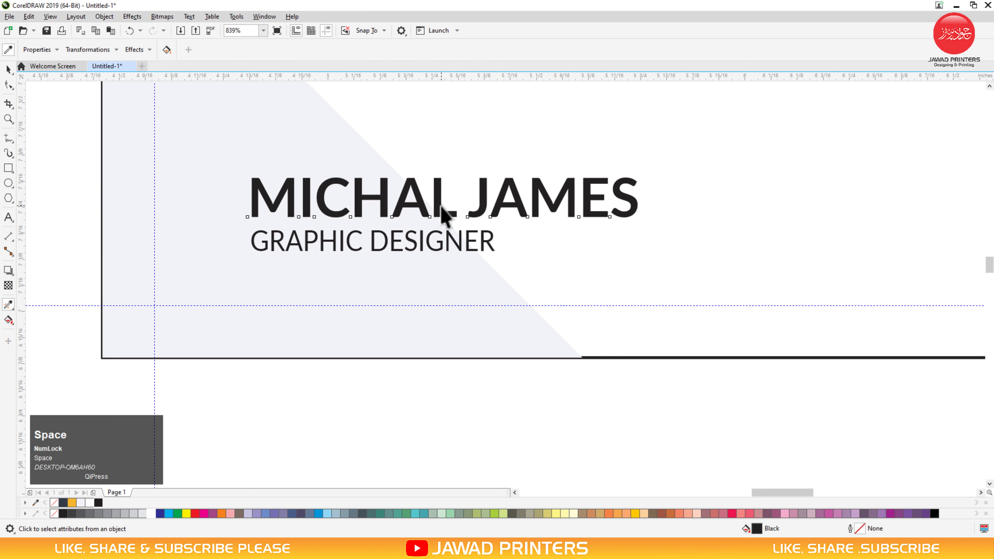
{"action": "key", "text": "space"}
{"action": "left_click", "coordinate": [10, 218]}
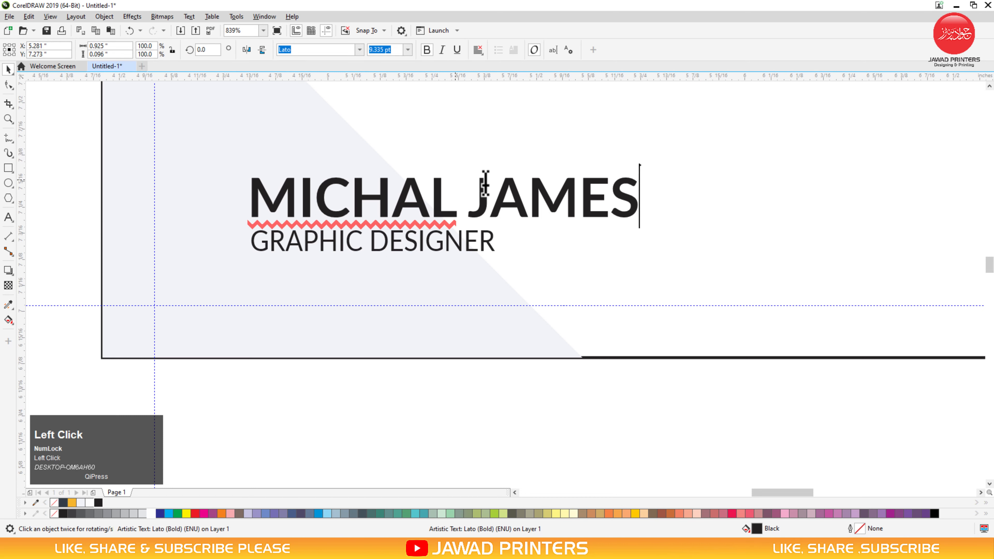
{"action": "left_click_drag", "start_coordinate": [473, 207], "coordinate": [646, 212]}
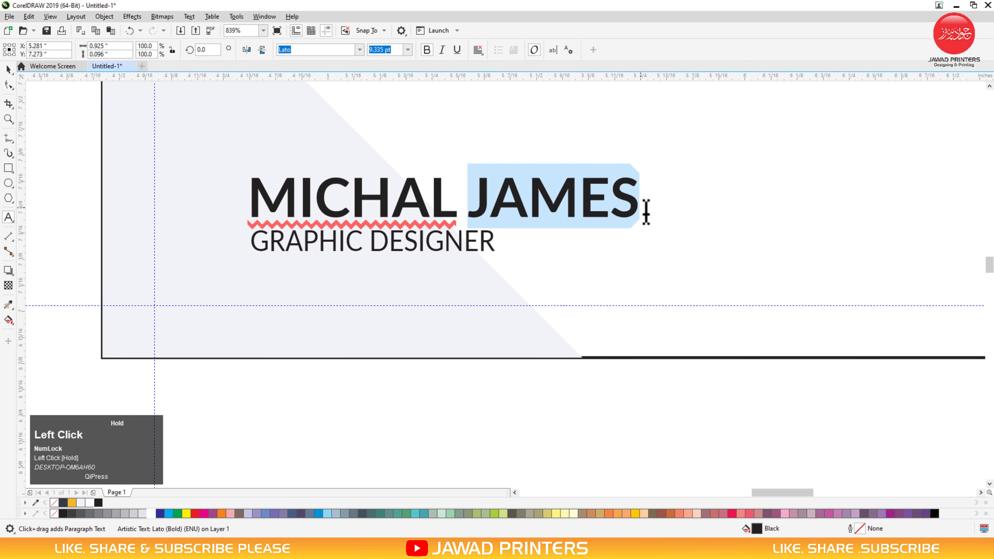
{"action": "left_click", "coordinate": [77, 504]}
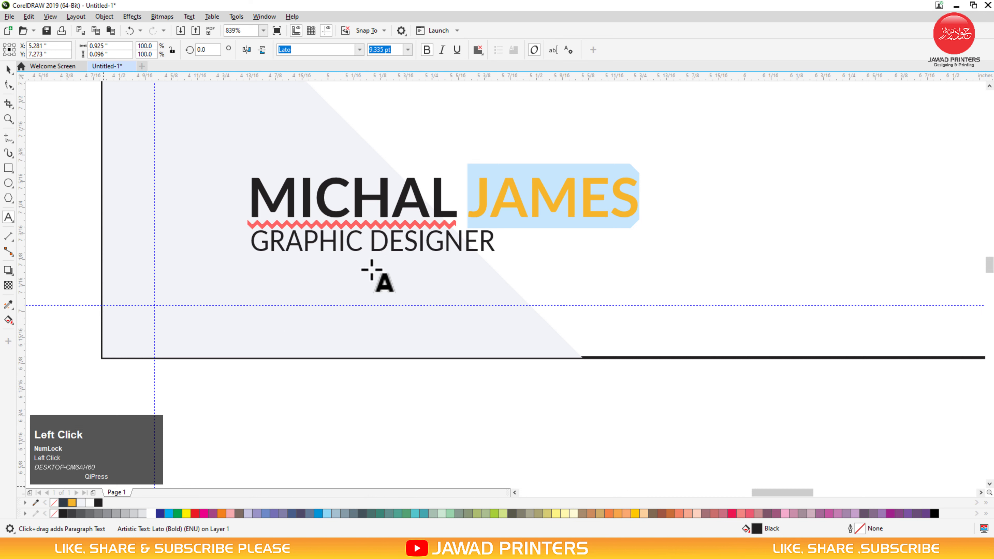
Step: Colour the first name and the job title below it dark navy
{"action": "left_click_drag", "start_coordinate": [462, 209], "coordinate": [250, 204]}
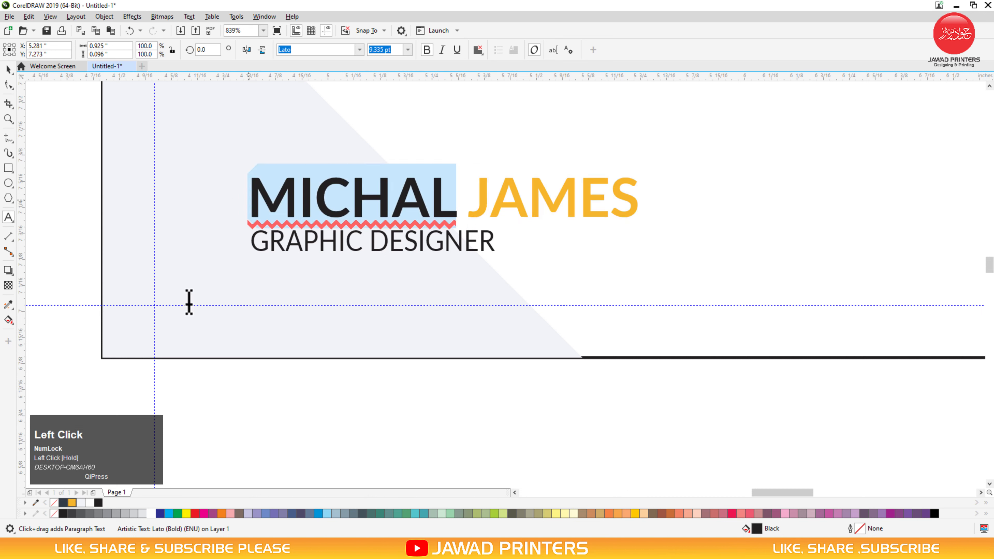
{"action": "left_click", "coordinate": [66, 506]}
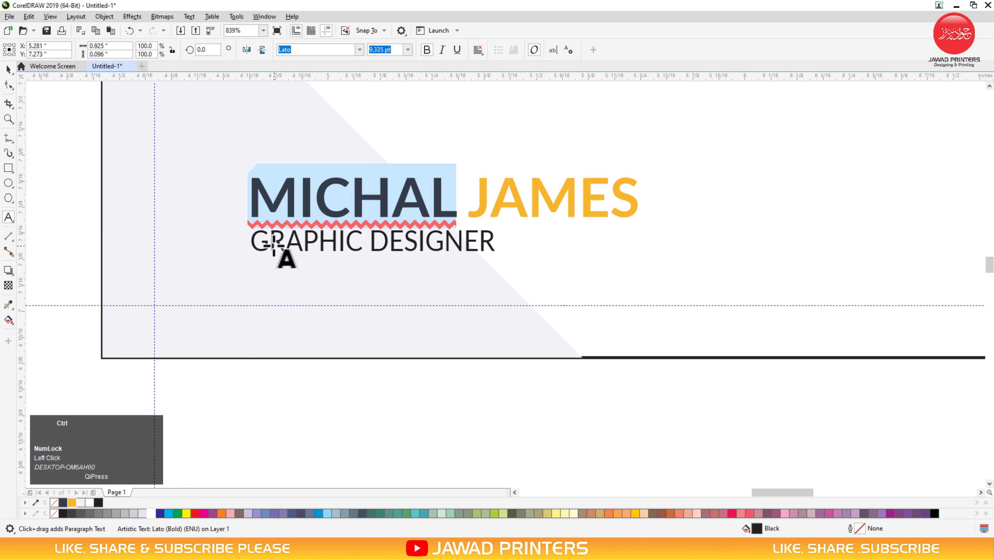
{"action": "key", "text": "ctrl+space"}
{"action": "left_click", "coordinate": [282, 259]}
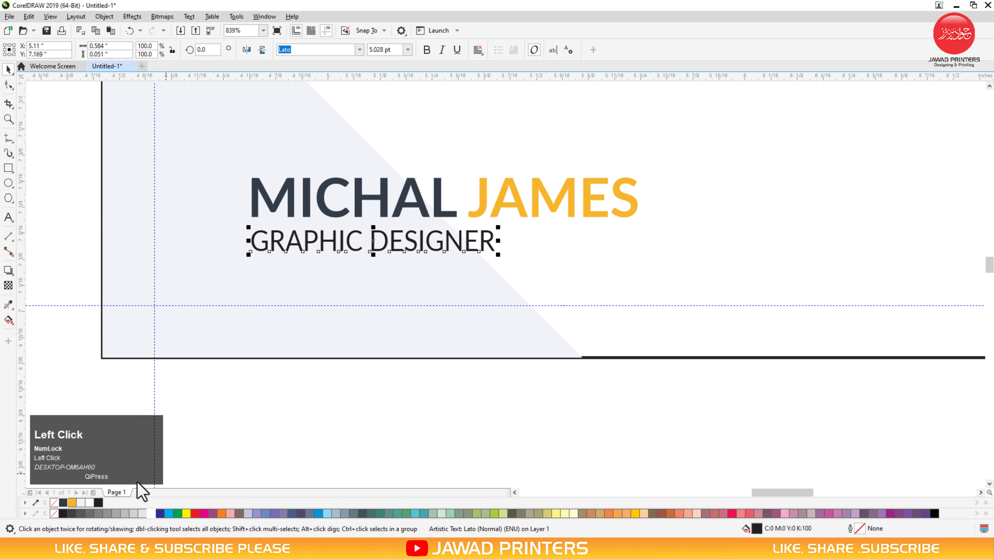
{"action": "left_click", "coordinate": [383, 427]}
Step: Move the phone, email and address lines with their icons to the right of the cards
{"action": "key", "text": "F3"}
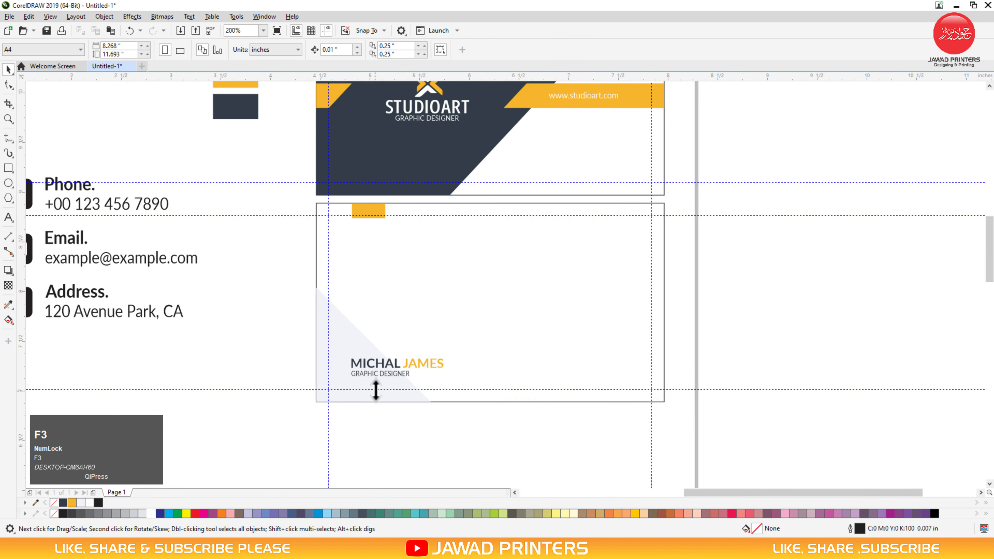
{"action": "left_click_drag", "start_coordinate": [173, 280], "coordinate": [319, 400]}
{"action": "left_click_drag", "start_coordinate": [238, 315], "coordinate": [592, 346]}
Step: Place a copy of the logo in the empty area left of the contact-side card
{"action": "left_click", "coordinate": [392, 253]}
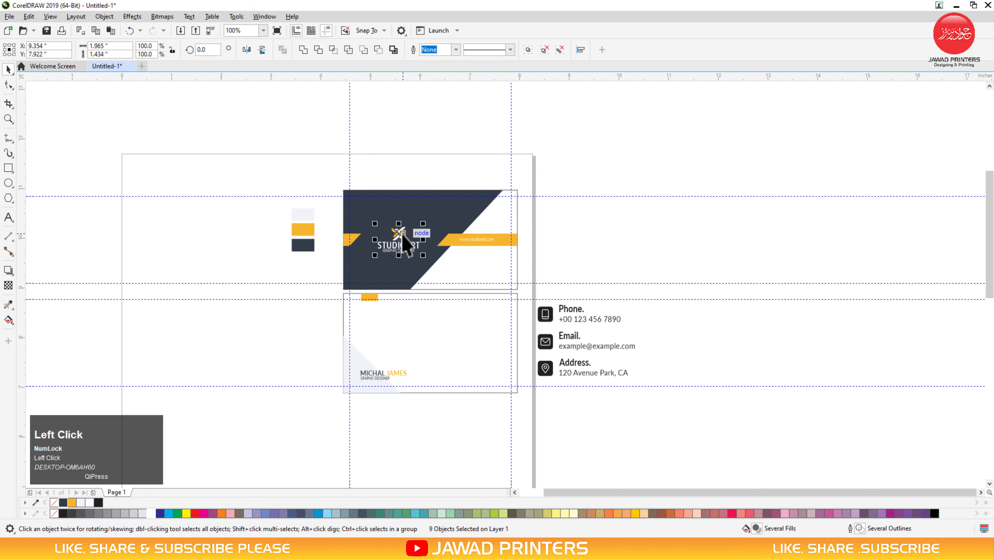
{"action": "left_click_drag", "start_coordinate": [394, 250], "coordinate": [407, 359]}
{"action": "key", "text": "F2"}
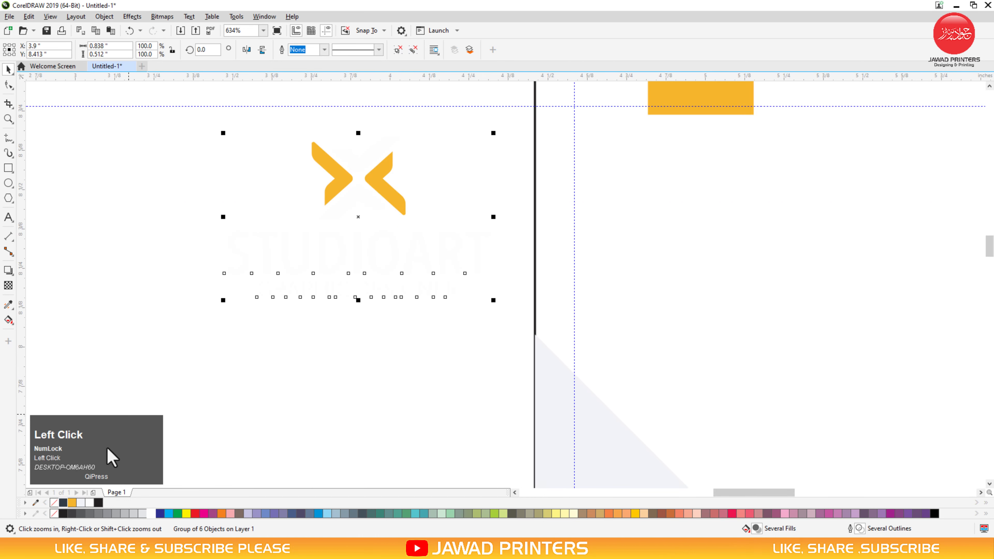
Step: Ungroup the logo copy and fill all its parts with black
{"action": "key", "text": "ctrl+u"}
{"action": "left_click", "coordinate": [99, 503]}
{"action": "key", "text": "F2"}
{"action": "left_click_drag", "start_coordinate": [173, 138], "coordinate": [286, 202]}
{"action": "key", "text": "F3"}
{"action": "key", "text": "F3"}
{"action": "key", "text": "F3"}
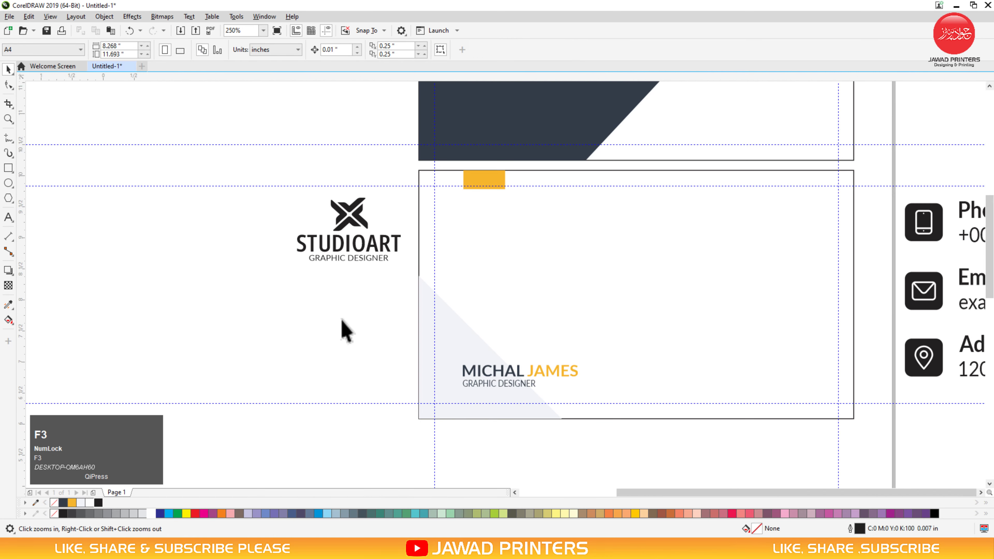
Step: Move the three colour swatches down beside the logo copy
{"action": "key", "text": "F3"}
{"action": "left_click", "coordinate": [362, 134]}
{"action": "left_click_drag", "start_coordinate": [362, 134], "coordinate": [367, 135]}
{"action": "left_click_drag", "start_coordinate": [337, 167], "coordinate": [300, 294]}
{"action": "key", "text": "F2"}
{"action": "left_click_drag", "start_coordinate": [260, 244], "coordinate": [397, 344]}
Step: Sample the orange swatch and apply it to the left and right parts of the logo copy's symbol
{"action": "left_click", "coordinate": [211, 318]}
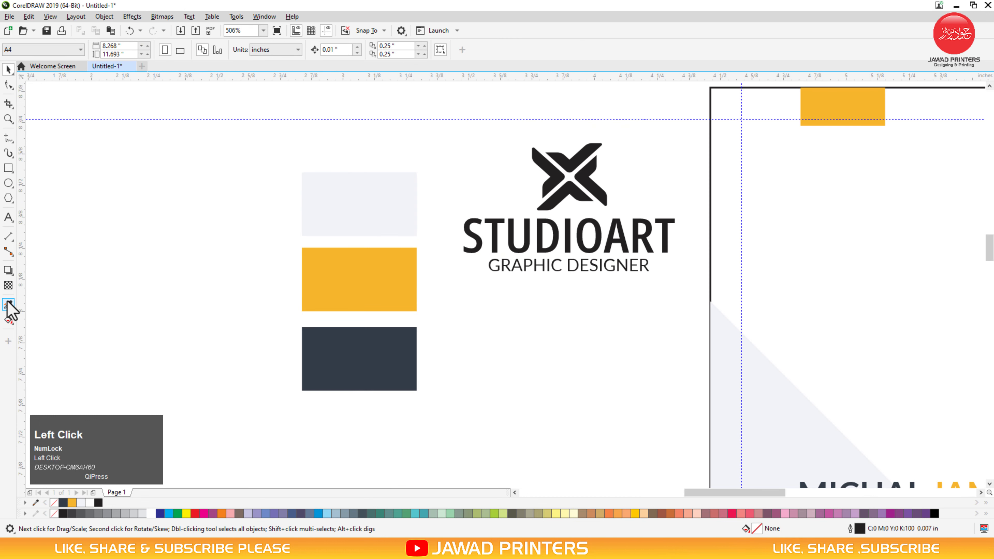
{"action": "left_click", "coordinate": [8, 305]}
{"action": "left_click", "coordinate": [549, 182]}
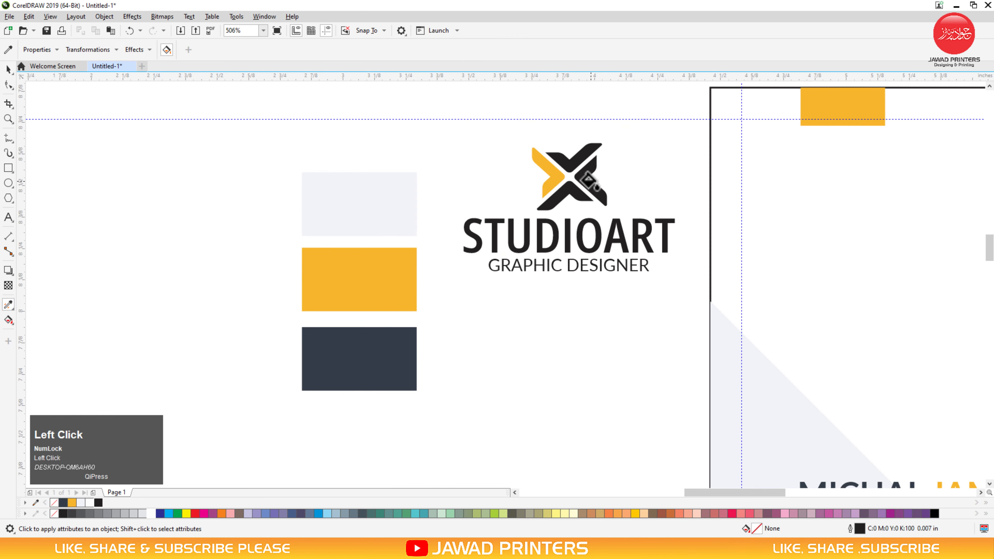
{"action": "left_click", "coordinate": [593, 182]}
Step: Sample the dark navy swatch and apply it to the symbol's upper and lower parts, the STUDIOART wordmark and the tagline
{"action": "left_click", "coordinate": [344, 337]}
{"action": "left_click", "coordinate": [564, 159]}
{"action": "left_click", "coordinate": [565, 191]}
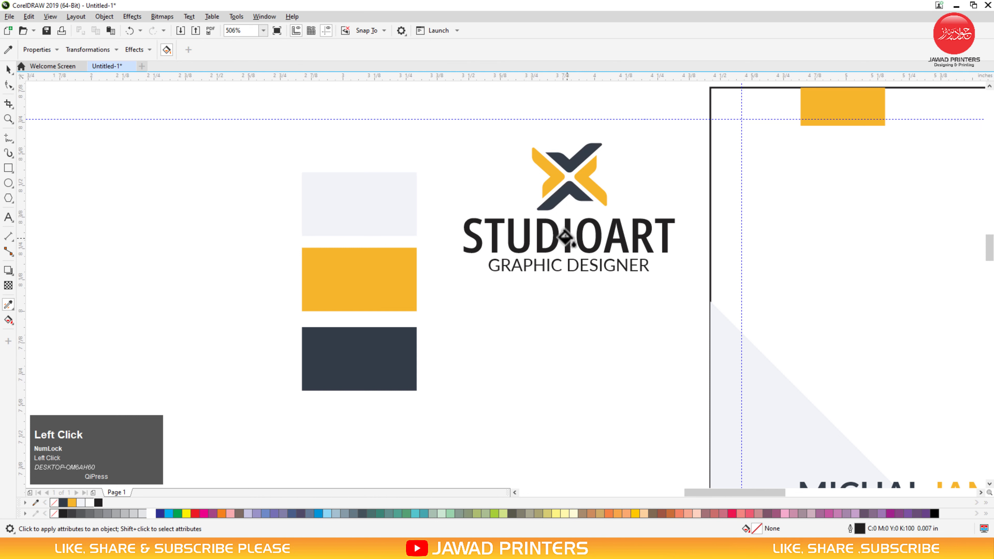
{"action": "left_click", "coordinate": [565, 237]}
{"action": "left_click", "coordinate": [556, 270]}
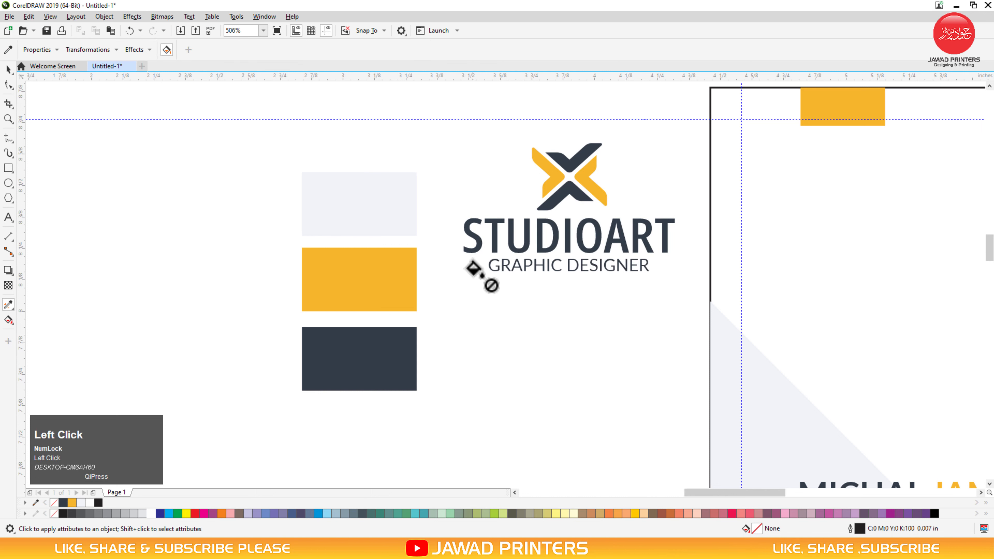
Step: Undo and redo the tagline's recolouring to compare its two colours
{"action": "scroll", "coordinate": [566, 288], "scroll_direction": "up", "scroll_amount": 5}
{"action": "key", "text": "ctrl+z"}
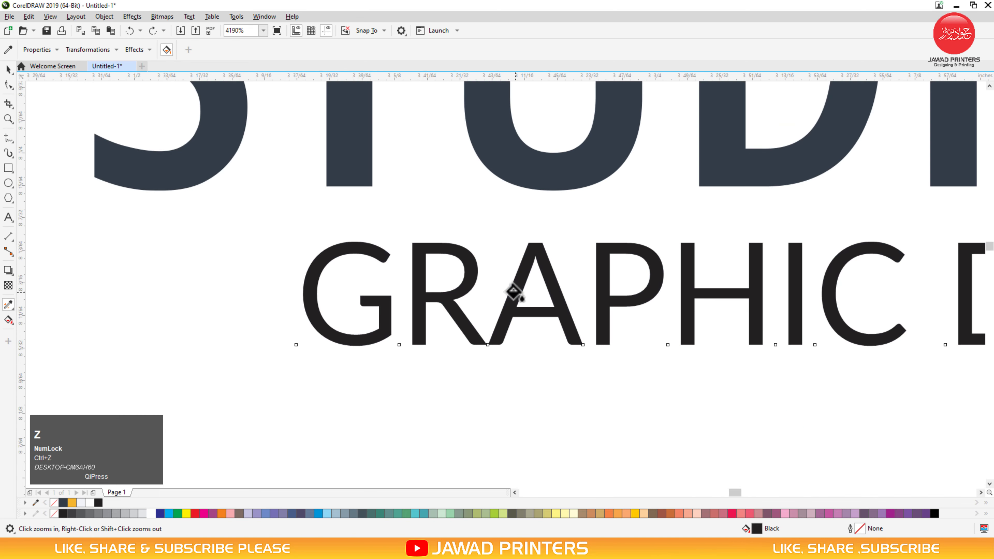
{"action": "key", "text": "ctrl+shift+z"}
{"action": "key", "text": "space"}
Step: Group the logo copy's STUDIOART wordmark with its tagline, and group the parts of its symbol
{"action": "key", "text": "F3"}
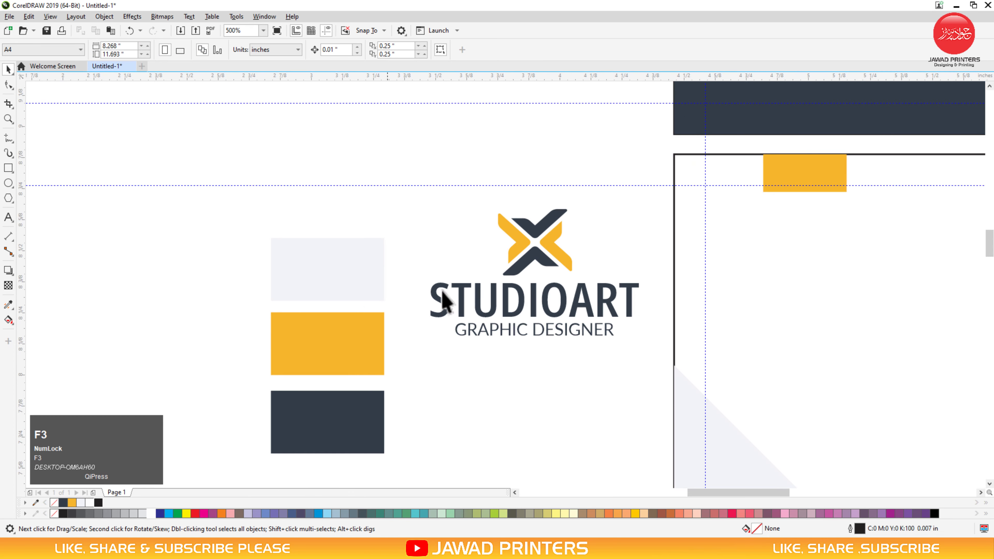
{"action": "left_click_drag", "start_coordinate": [425, 362], "coordinate": [654, 198]}
{"action": "scroll", "coordinate": [318, 300], "scroll_direction": "down", "scroll_amount": 3}
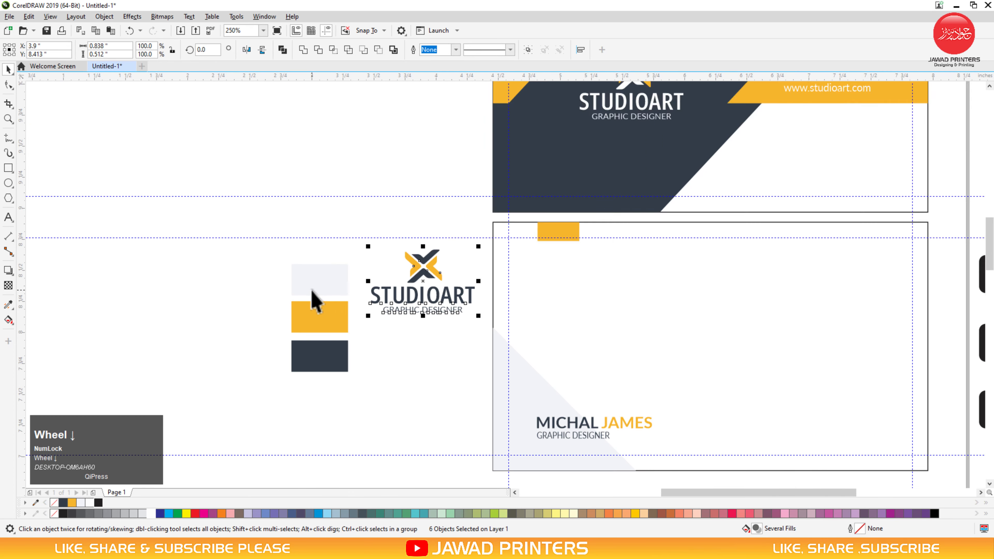
{"action": "key", "text": "F2"}
{"action": "left_click_drag", "start_coordinate": [318, 289], "coordinate": [531, 323]}
{"action": "left_click", "coordinate": [136, 249]}
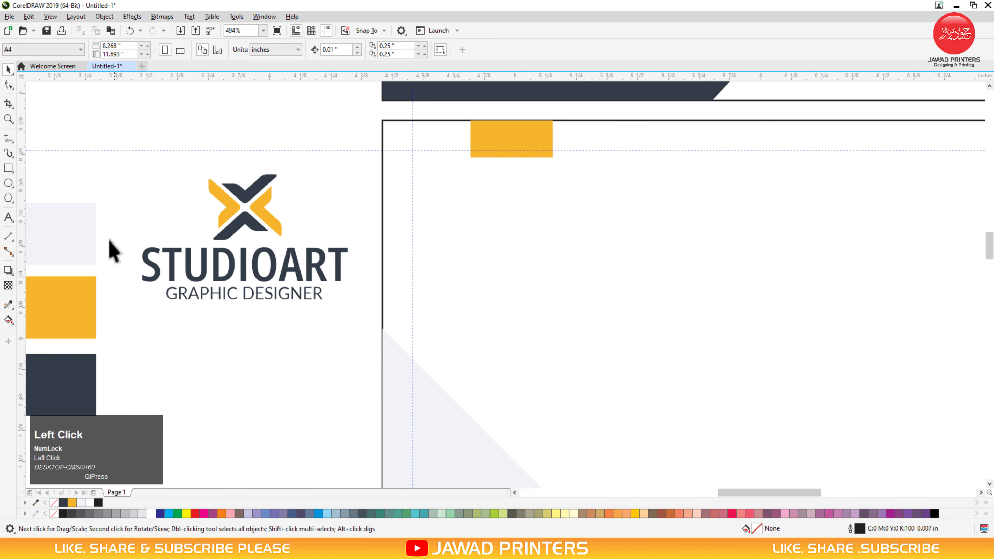
{"action": "left_click_drag", "start_coordinate": [391, 326], "coordinate": [391, 326]}
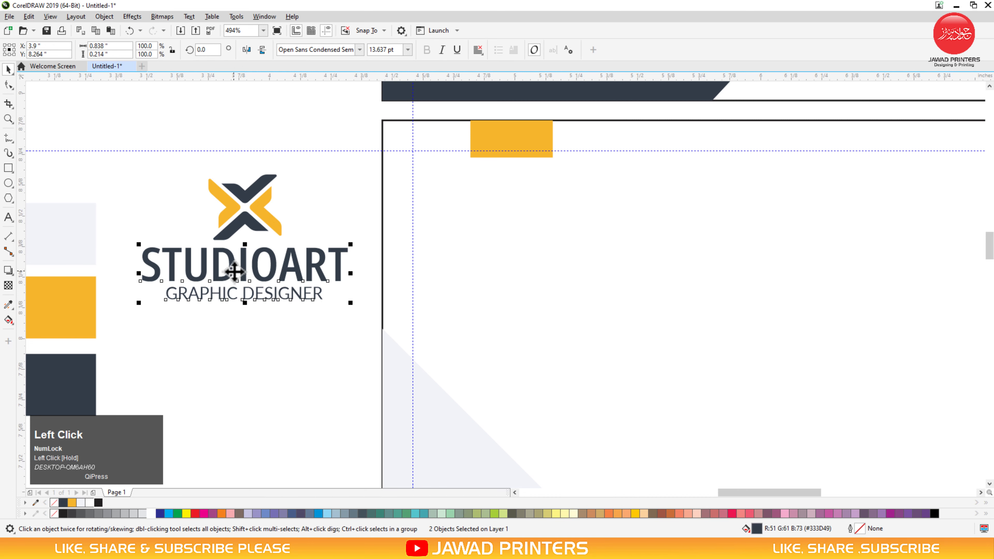
{"action": "left_click_drag", "start_coordinate": [187, 158], "coordinate": [315, 256]}
{"action": "key", "text": "ctrl+g"}
Step: Move the wordmark and tagline group to the right of the symbol and align their top edges
{"action": "left_click_drag", "start_coordinate": [237, 270], "coordinate": [289, 211]}
{"action": "left_click", "coordinate": [268, 206], "text": "shift"}
{"action": "key", "text": "t"}
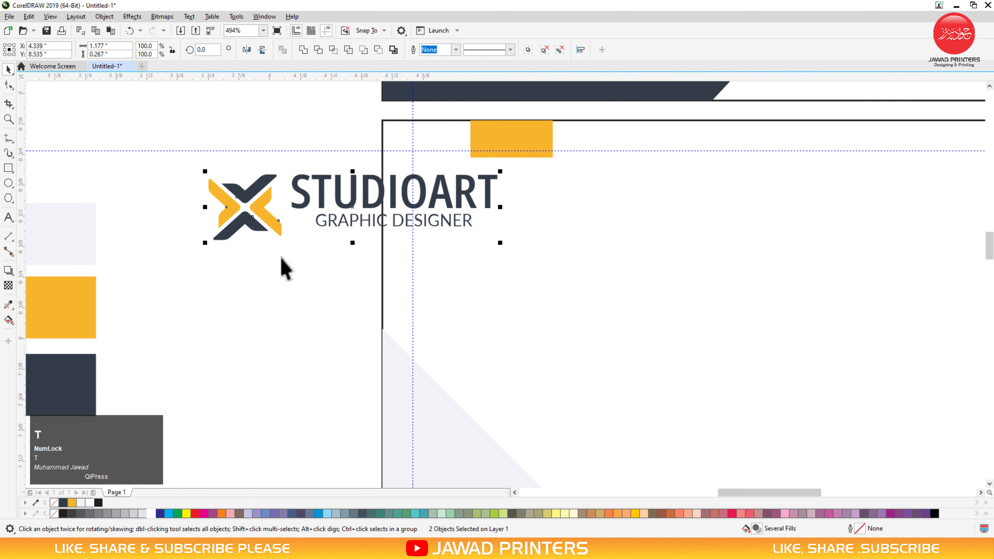
Step: Ungroup the wordmark and tagline, and align the tagline's bottom edge with the bottom of the symbol
{"action": "key", "text": "F2"}
{"action": "left_click_drag", "start_coordinate": [196, 168], "coordinate": [535, 271]}
{"action": "left_click", "coordinate": [407, 295]}
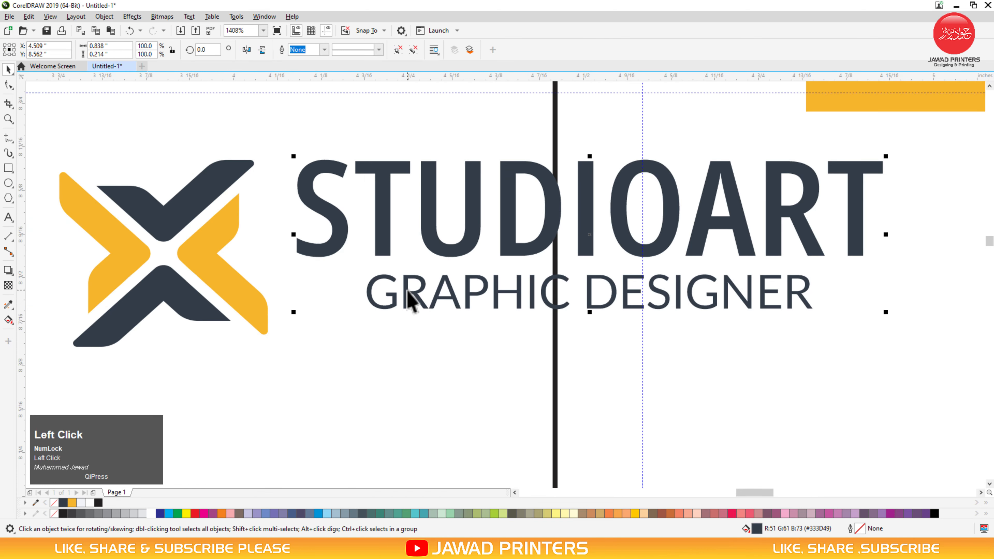
{"action": "key", "text": "ctrl+u"}
{"action": "left_click", "coordinate": [387, 309]}
{"action": "left_click", "coordinate": [395, 297]}
{"action": "left_click", "coordinate": [261, 305], "text": "shift"}
{"action": "key", "text": "b"}
{"action": "left_click", "coordinate": [392, 337]}
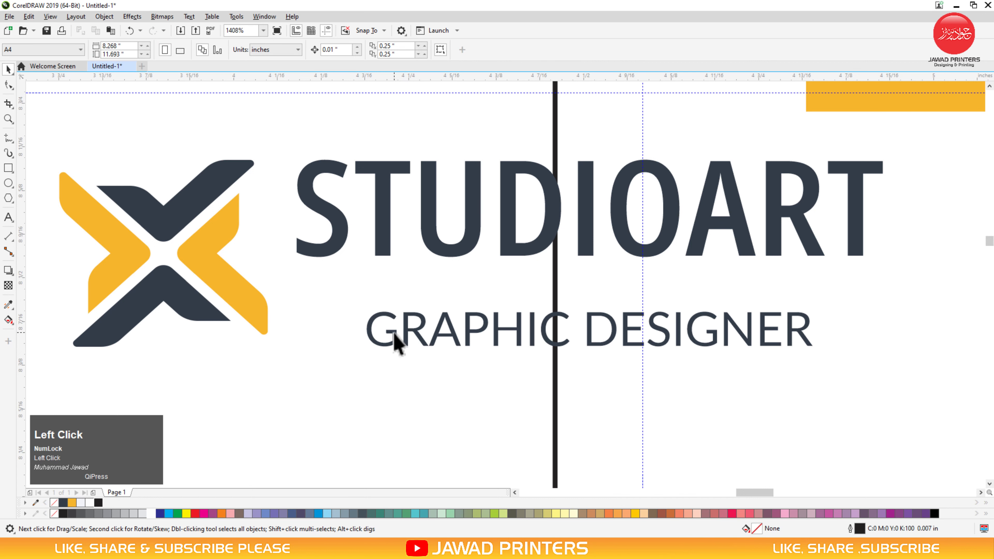
Step: Align the GRAPHIC DESIGNER tagline with the left edge of the STUDIOART wordmark
{"action": "left_click", "coordinate": [392, 333]}
{"action": "left_click", "coordinate": [346, 236], "text": "shift"}
{"action": "key", "text": "l"}
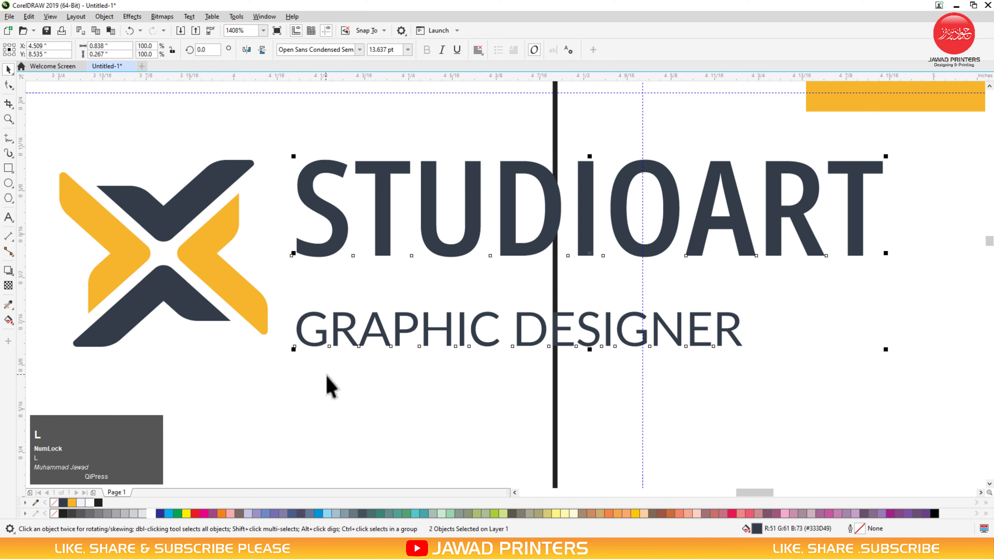
Step: Enlarge the STUDIOART wordmark and then the tagline proportionally, keeping their left edges beside the symbol
{"action": "left_click", "coordinate": [332, 254]}
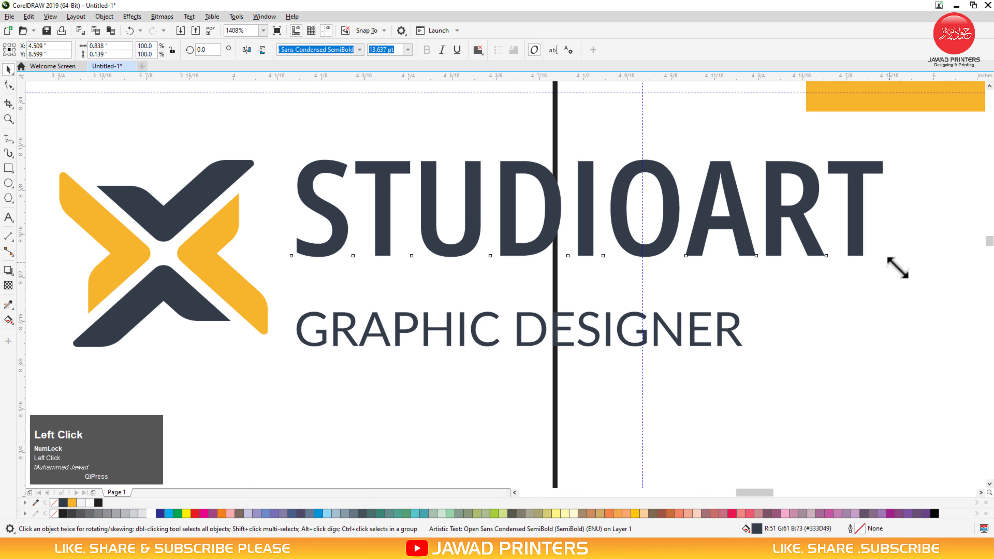
{"action": "left_click_drag", "start_coordinate": [892, 265], "coordinate": [964, 302]}
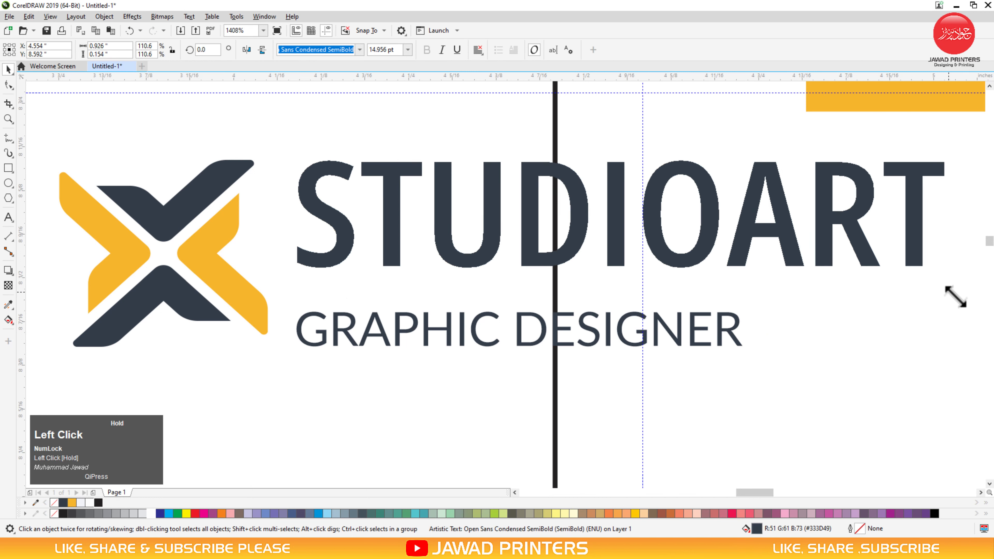
{"action": "left_click", "coordinate": [406, 331]}
{"action": "left_click_drag", "start_coordinate": [752, 309], "coordinate": [826, 284]}
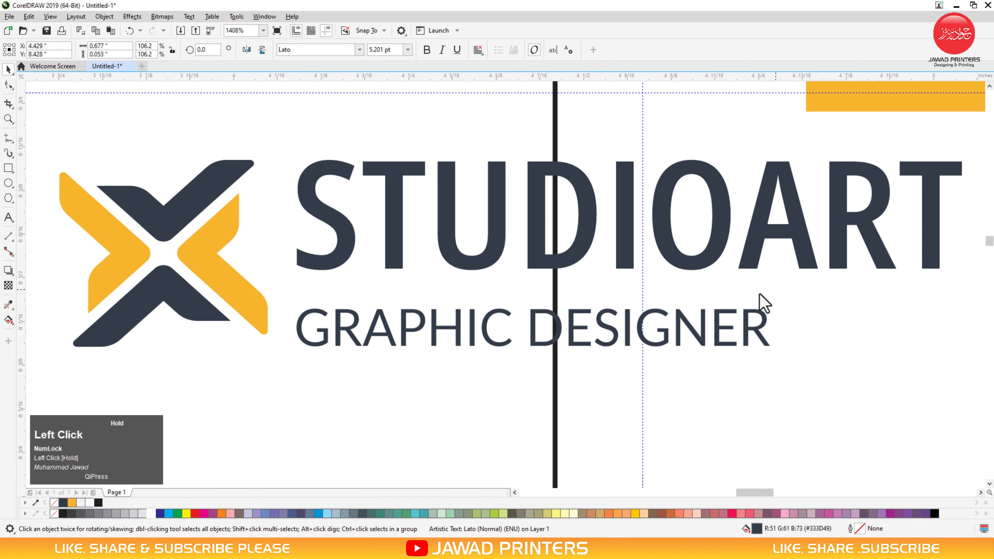
Step: Group the horizontal logo and place it on the contact side below the orange rectangle, left-aligned with that rectangle
{"action": "key", "text": "F3"}
{"action": "left_click_drag", "start_coordinate": [415, 275], "coordinate": [755, 348]}
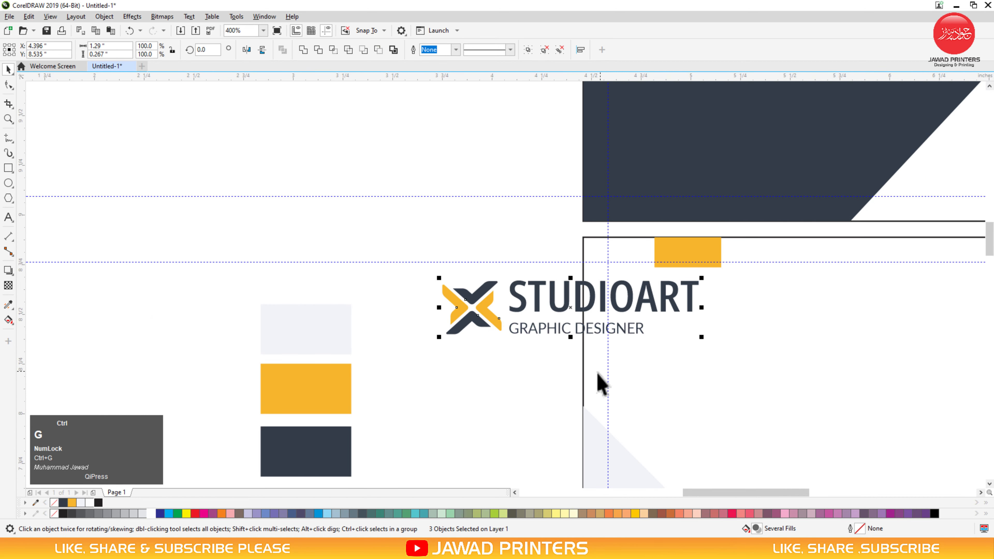
{"action": "key", "text": "ctrl+g"}
{"action": "left_click_drag", "start_coordinate": [566, 288], "coordinate": [732, 282]}
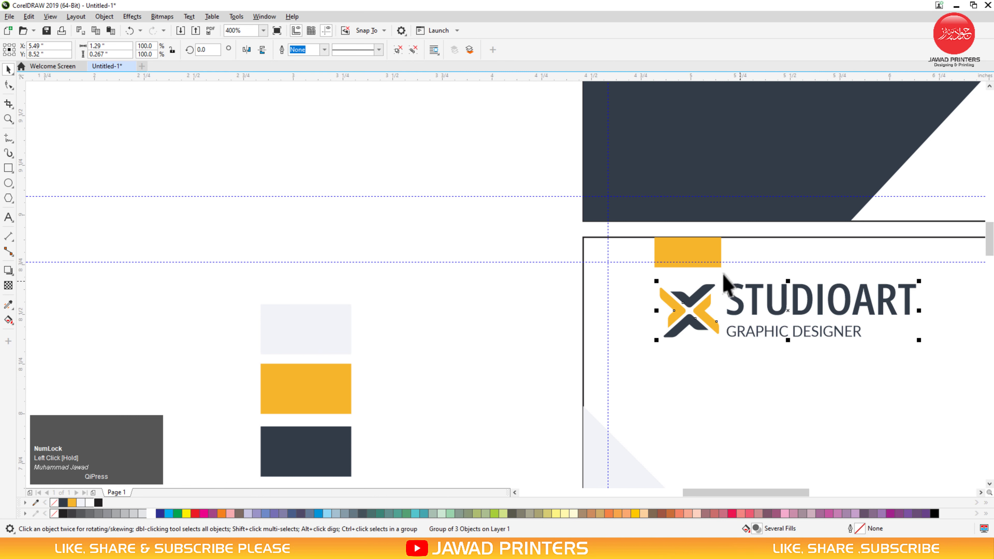
{"action": "left_click", "coordinate": [687, 252], "text": "shift"}
{"action": "key", "text": "l"}
{"action": "left_click", "coordinate": [524, 307]}
{"action": "key", "text": "F2"}
{"action": "left_click_drag", "start_coordinate": [522, 264], "coordinate": [990, 437]}
{"action": "left_click_drag", "start_coordinate": [493, 183], "coordinate": [486, 191]}
Step: Draw a straight horizontal line about 2.83 in long beneath the logo on the contact side
{"action": "key", "text": "F3"}
{"action": "key", "text": "F3"}
{"action": "key", "text": "F3"}
{"action": "key", "text": "F2"}
{"action": "left_click_drag", "start_coordinate": [364, 183], "coordinate": [605, 258]}
{"action": "left_click_drag", "start_coordinate": [143, 163], "coordinate": [866, 439]}
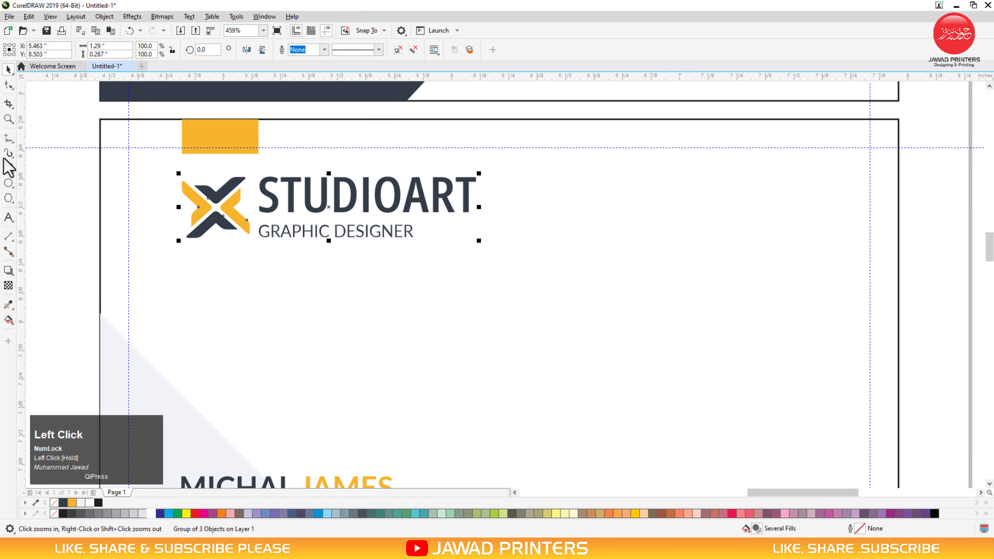
{"action": "left_click", "coordinate": [10, 142]}
{"action": "left_click", "coordinate": [185, 257]}
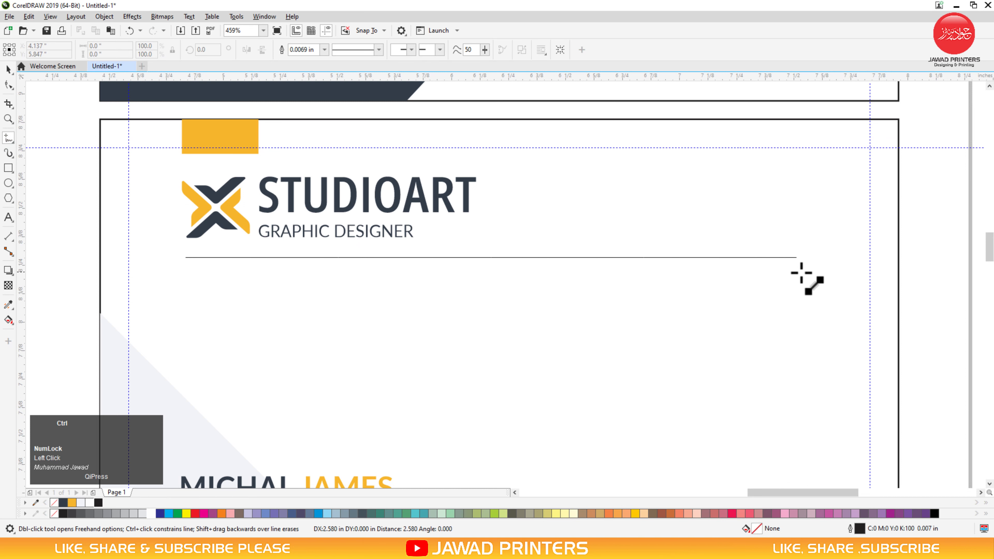
{"action": "left_click", "coordinate": [833, 257]}
{"action": "key", "text": "space"}
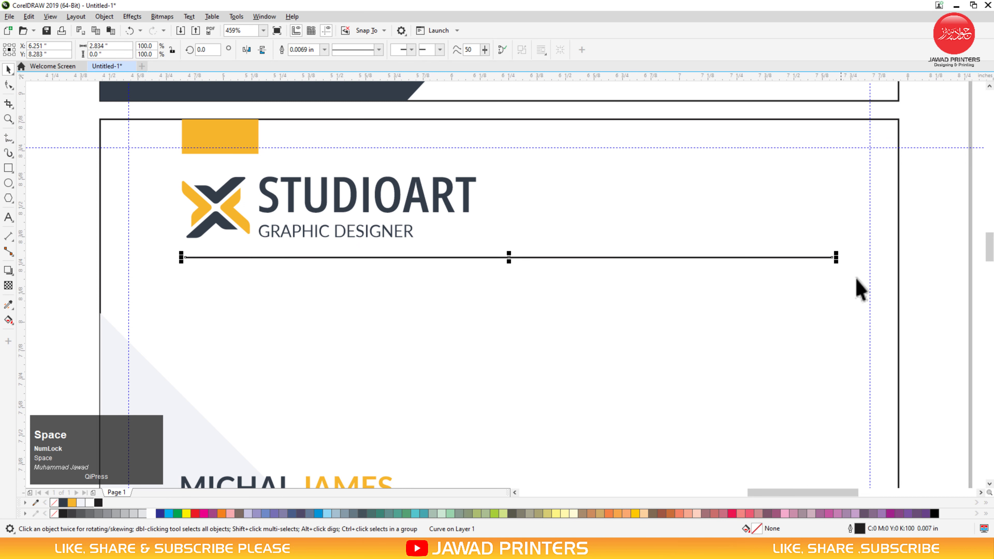
Step: Centre the line horizontally on the card and shorten it symmetrically to about 2.78 in, starting at the orange rectangle's left edge
{"action": "left_click", "coordinate": [759, 294], "text": "shift"}
{"action": "key", "text": "c"}
{"action": "left_click", "coordinate": [60, 207]}
{"action": "key", "text": "F2"}
{"action": "left_click_drag", "start_coordinate": [152, 135], "coordinate": [312, 298]}
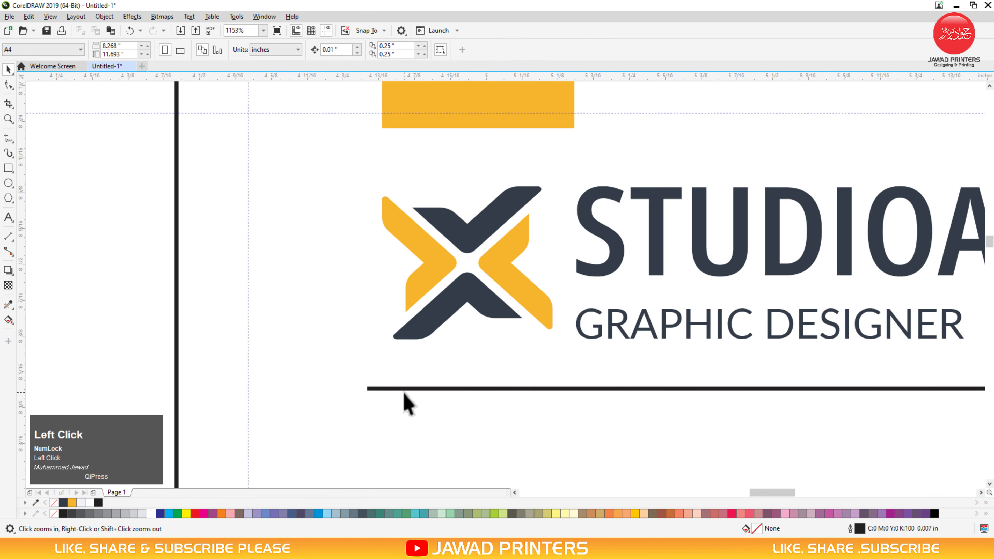
{"action": "key", "text": "space"}
{"action": "left_click", "coordinate": [370, 387]}
{"action": "left_click_drag", "start_coordinate": [363, 389], "coordinate": [379, 132]}
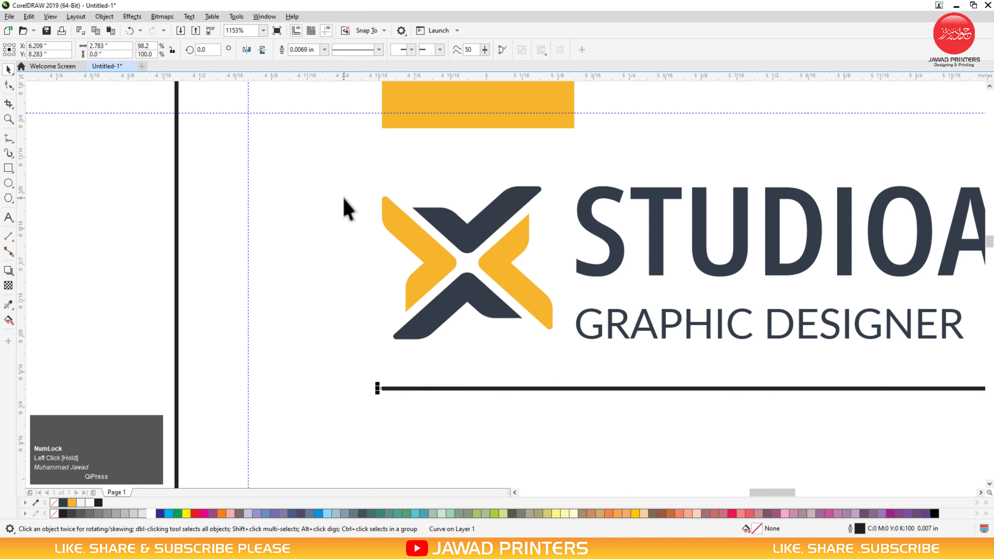
Step: Set the line's outline width to 0.012 in and its colour to the dark navy
{"action": "key", "text": "F3"}
{"action": "key", "text": "F3"}
{"action": "key", "text": "F2"}
{"action": "left_click_drag", "start_coordinate": [328, 162], "coordinate": [800, 305]}
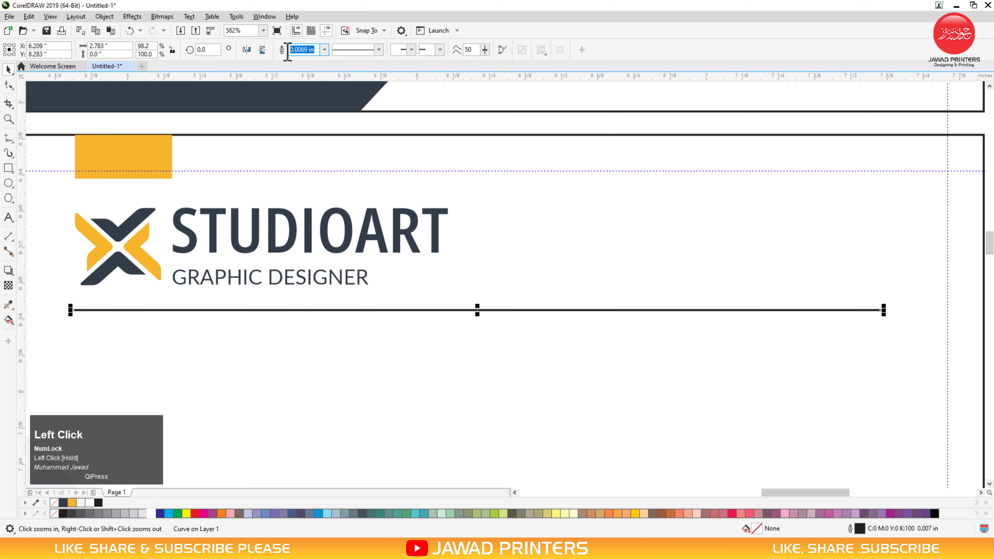
{"action": "type", "text": "0.012"}
{"action": "key", "text": "Return"}
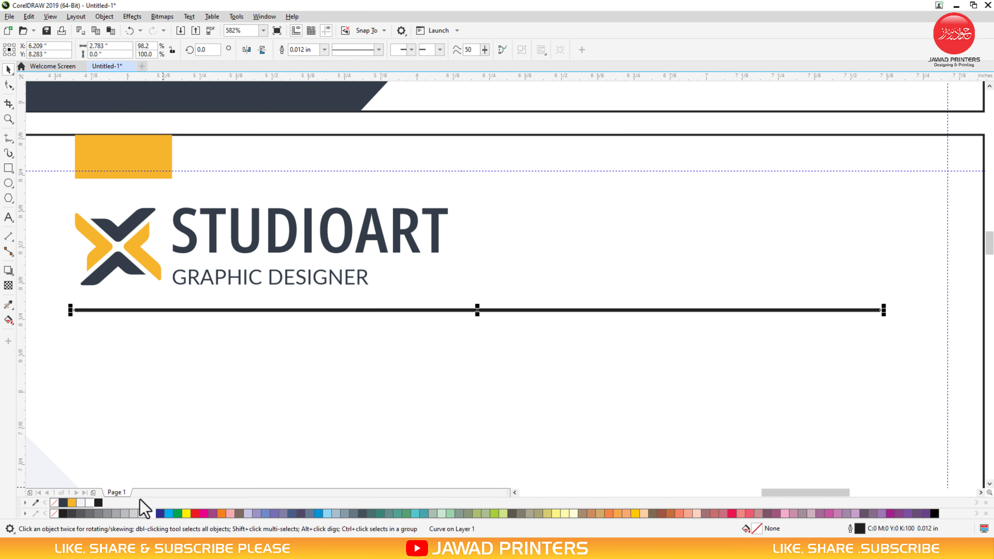
{"action": "right_click", "coordinate": [63, 502]}
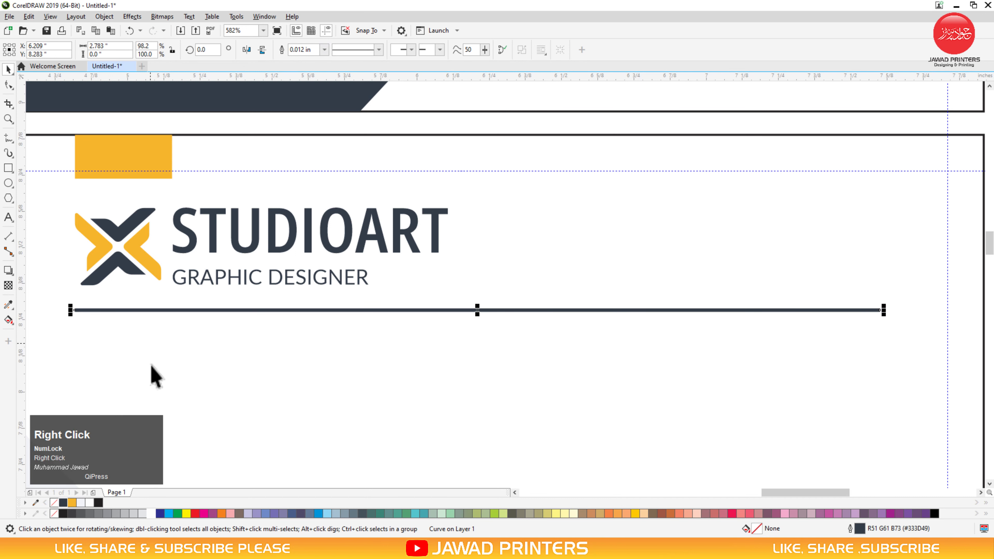
Step: Draw a thin rectangle about 0.445 × 0.026 in over the right end of the line
{"action": "left_click", "coordinate": [8, 169]}
{"action": "key", "text": "F2"}
{"action": "left_click_drag", "start_coordinate": [683, 272], "coordinate": [897, 352]}
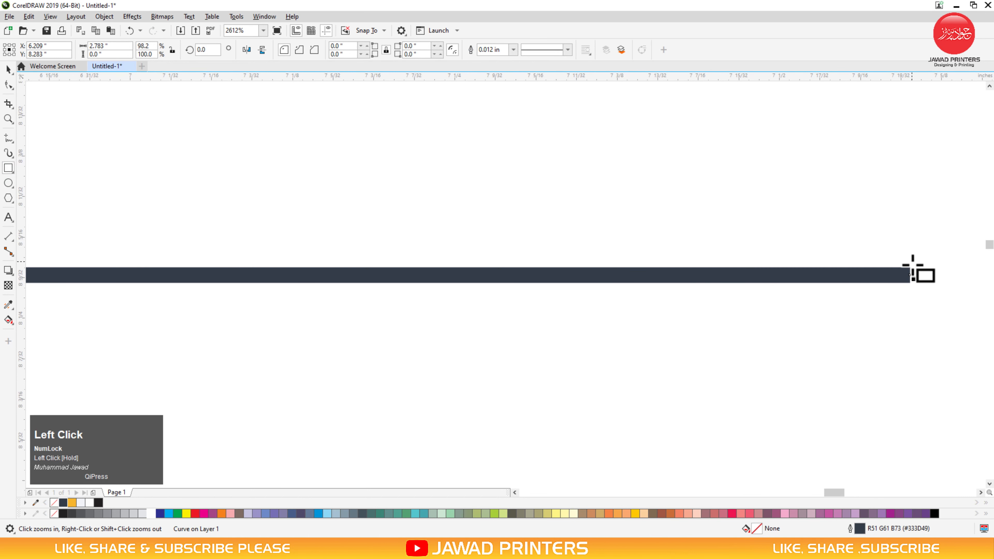
{"action": "left_click_drag", "start_coordinate": [904, 250], "coordinate": [875, 278]}
{"action": "left_click_drag", "start_coordinate": [573, 282], "coordinate": [321, 281]}
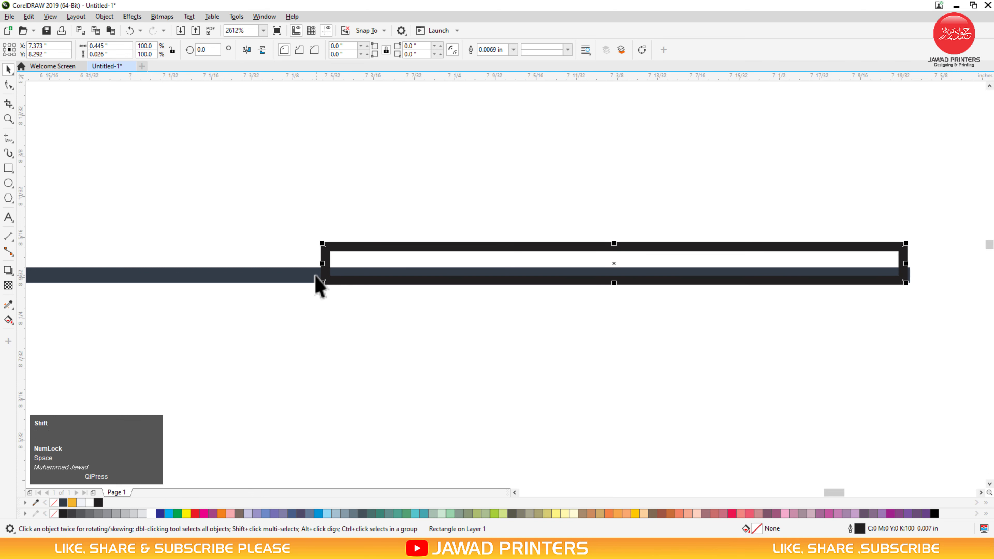
Step: Align the thin rectangle with the line's right end and centre it vertically on the line
{"action": "left_click", "coordinate": [315, 283], "text": "shift"}
{"action": "key", "text": "r"}
{"action": "key", "text": "c"}
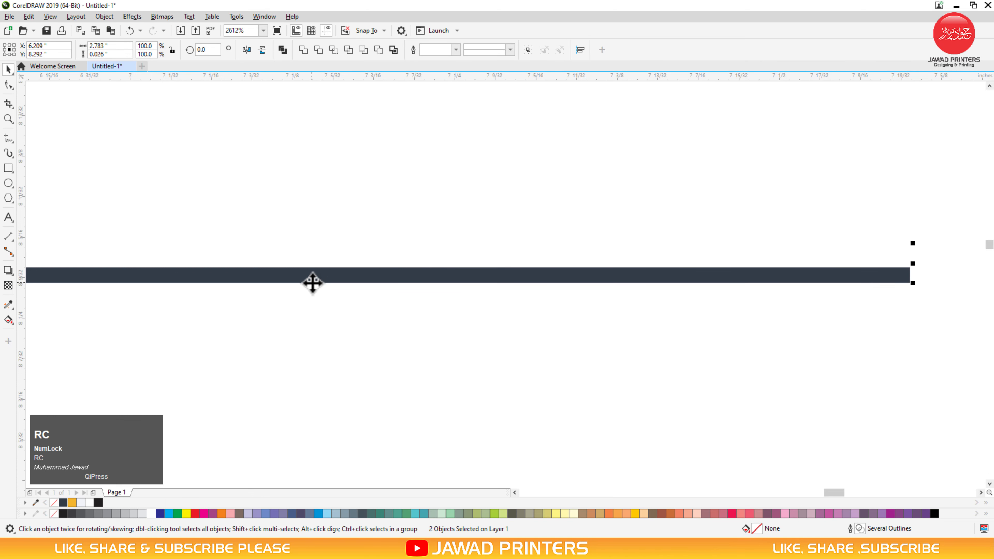
{"action": "key", "text": "ctrl+z"}
{"action": "key", "text": "e"}
Step: Fill the thin rectangle with the orange colour and remove its outline
{"action": "left_click", "coordinate": [349, 286]}
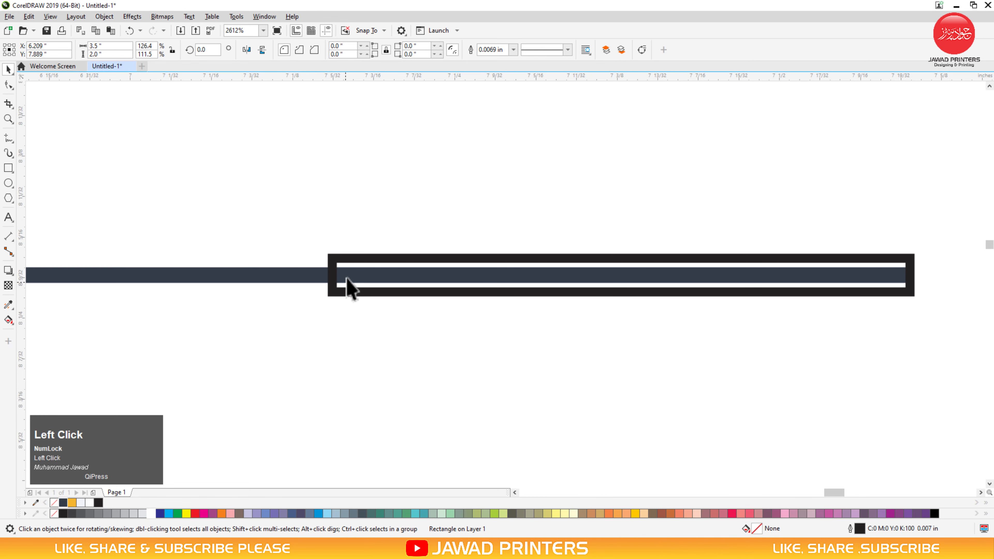
{"action": "left_click", "coordinate": [344, 296]}
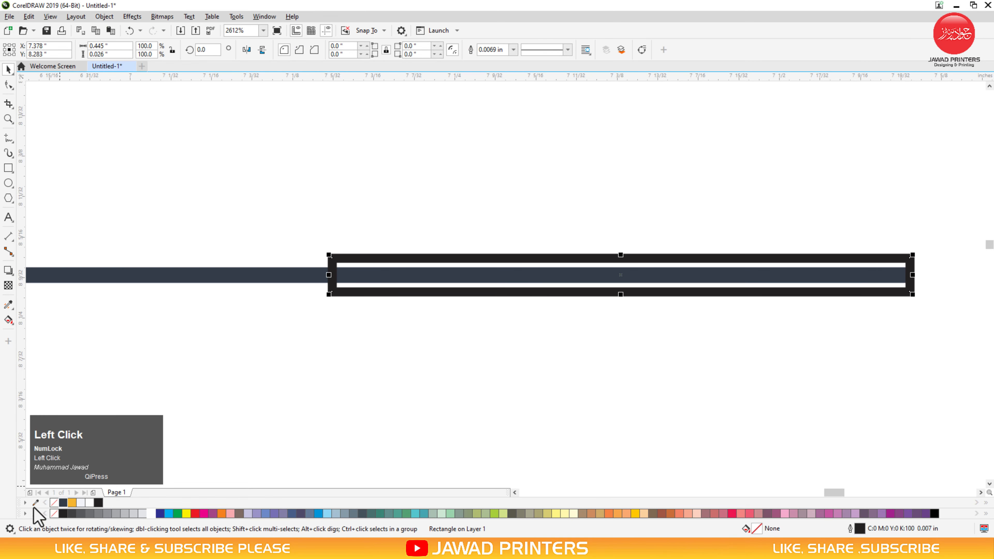
{"action": "left_click", "coordinate": [72, 503]}
{"action": "right_click", "coordinate": [54, 503]}
Step: Widen the orange bar toward the left along the line, keeping its right end in place
{"action": "key", "text": "F3"}
{"action": "key", "text": "F3"}
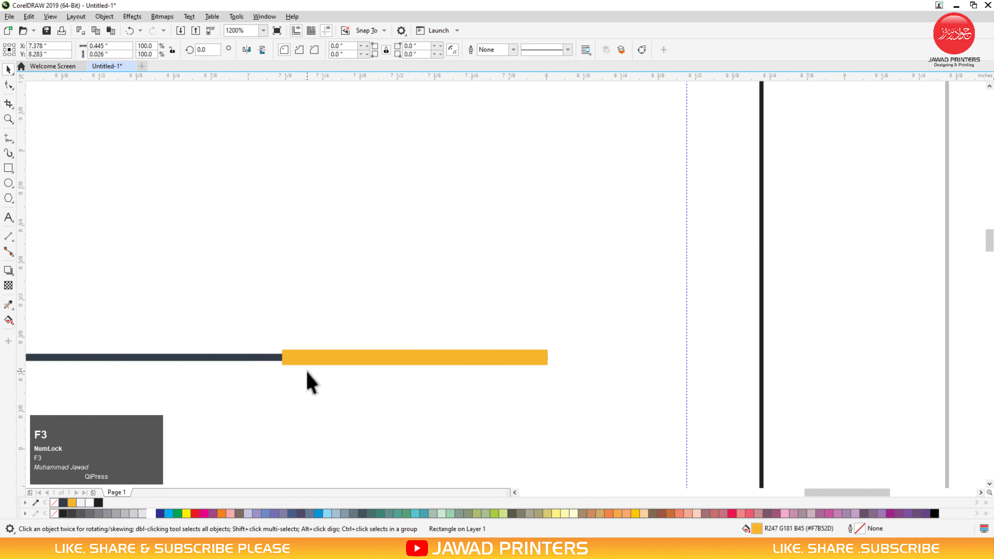
{"action": "key", "text": "F3"}
{"action": "key", "text": "F3"}
{"action": "key", "text": "F2"}
{"action": "left_click_drag", "start_coordinate": [514, 288], "coordinate": [630, 396]}
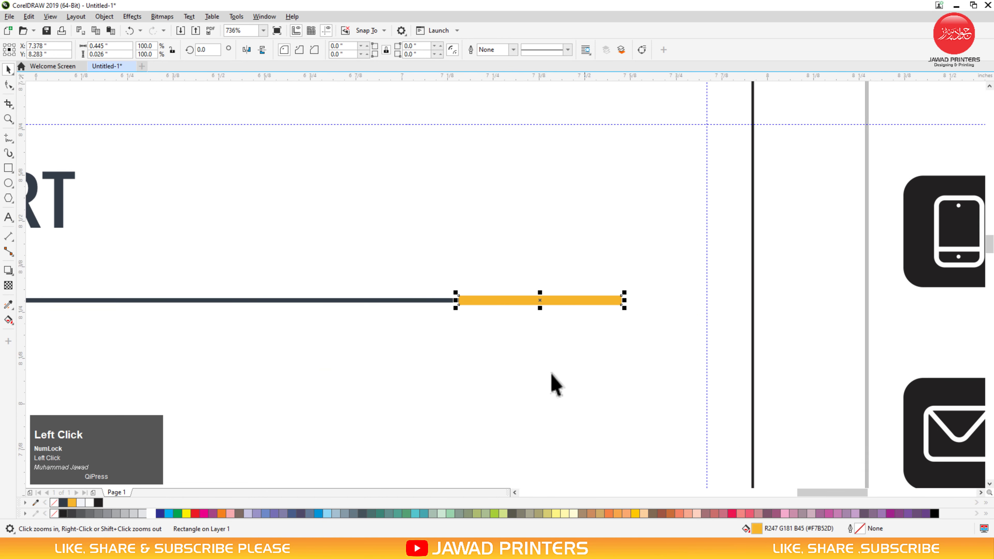
{"action": "left_click_drag", "start_coordinate": [452, 304], "coordinate": [418, 300]}
{"action": "key", "text": "F3"}
{"action": "key", "text": "F3"}
{"action": "left_click_drag", "start_coordinate": [558, 131], "coordinate": [564, 279]}
{"action": "right_click", "coordinate": [564, 277]}
{"action": "key", "text": "F2"}
{"action": "left_click_drag", "start_coordinate": [486, 257], "coordinate": [655, 334]}
{"action": "key", "text": "F4"}
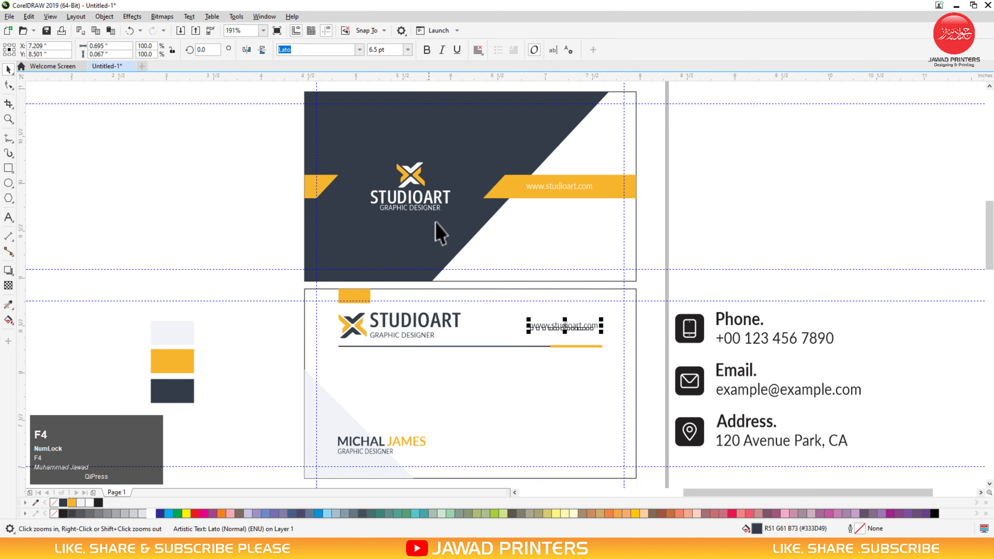
Step: Align the website text's bottom edge with the logo and its right edge with the orange bar
{"action": "left_click_drag", "start_coordinate": [318, 285], "coordinate": [664, 376]}
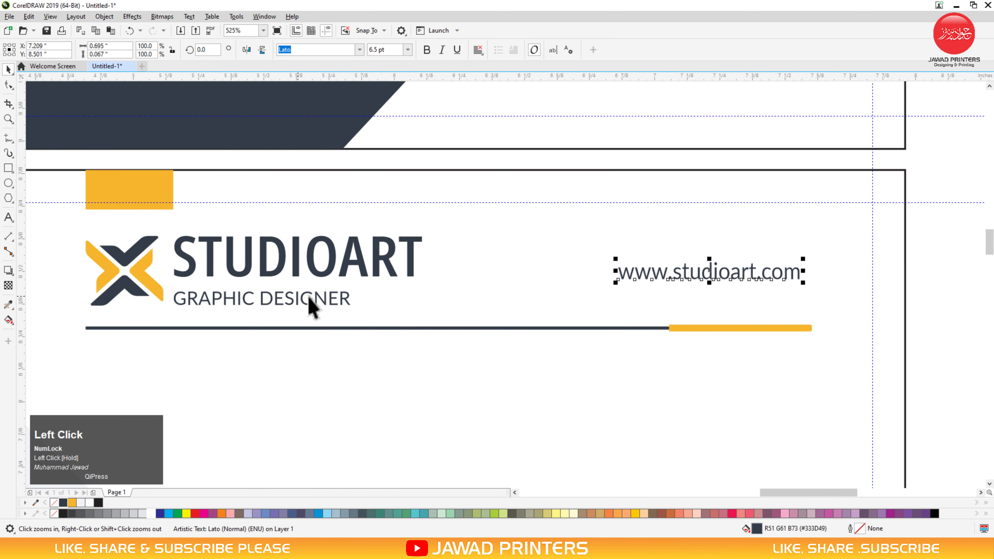
{"action": "left_click", "coordinate": [344, 308], "text": "shift"}
{"action": "key", "text": "b"}
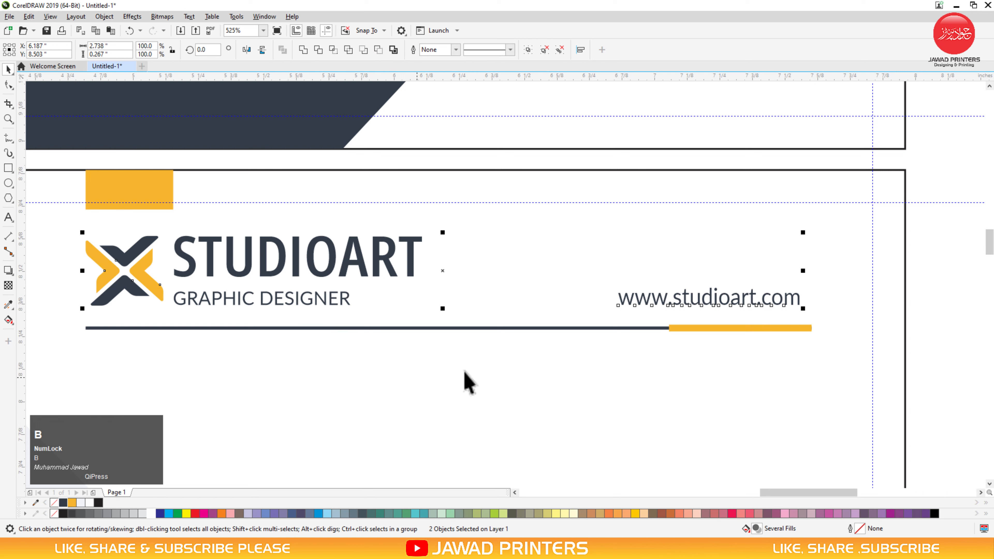
{"action": "key", "text": "F2"}
{"action": "left_click_drag", "start_coordinate": [515, 210], "coordinate": [912, 366]}
{"action": "left_click", "coordinate": [679, 325]}
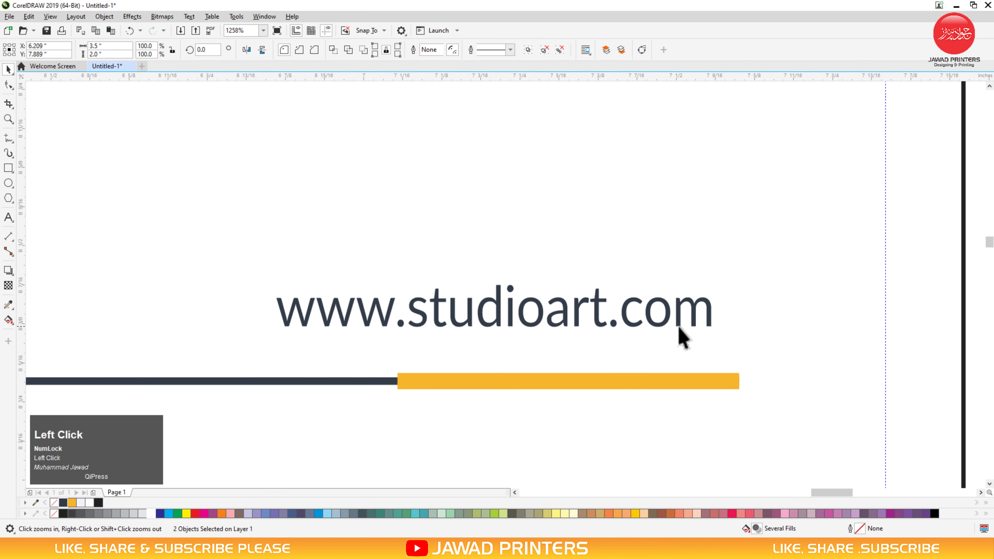
{"action": "left_click", "coordinate": [677, 388], "text": "shift"}
{"action": "key", "text": "r"}
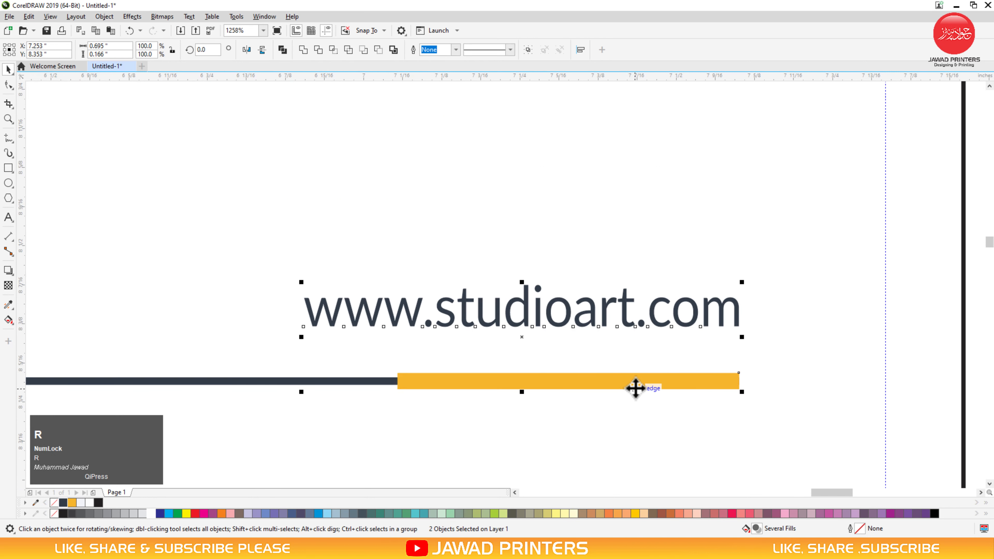
Step: Scale the contact icons and text down to about 1.22 × 0.89 in and place them on the contact side below the line
{"action": "key", "text": "F3"}
{"action": "left_click", "coordinate": [736, 378]}
{"action": "key", "text": "F3"}
{"action": "key", "text": "F2"}
{"action": "left_click_drag", "start_coordinate": [444, 327], "coordinate": [577, 170]}
{"action": "left_click_drag", "start_coordinate": [861, 368], "coordinate": [758, 288]}
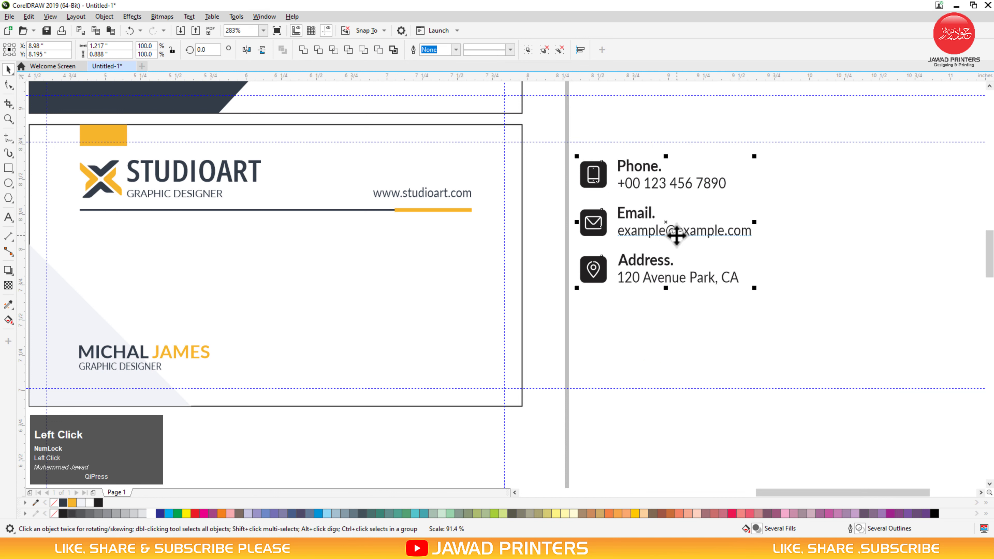
{"action": "left_click_drag", "start_coordinate": [666, 225], "coordinate": [394, 306]}
{"action": "left_click", "coordinate": [593, 360]}
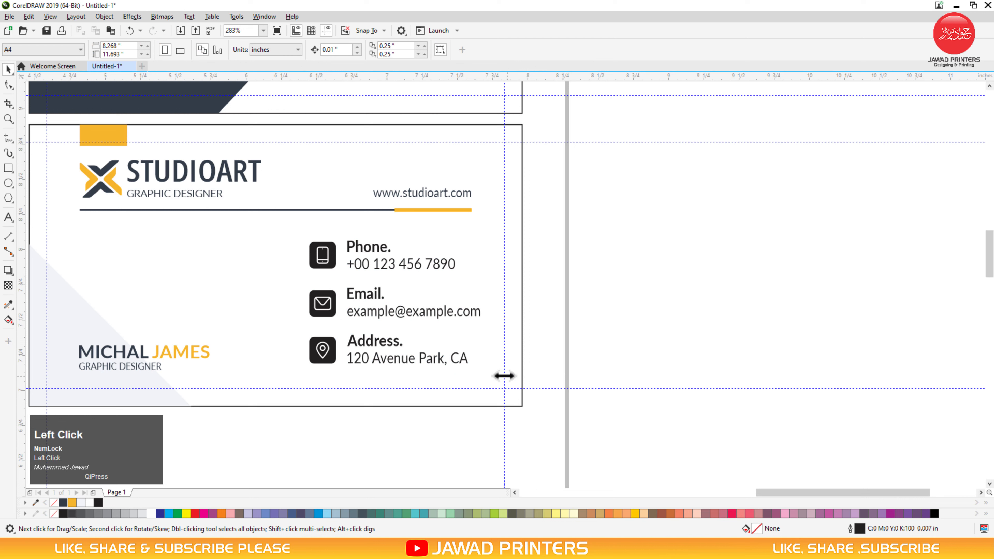
Step: Group the contact icons and text and align the group's right edge with the orange bar
{"action": "left_click_drag", "start_coordinate": [606, 237], "coordinate": [284, 396]}
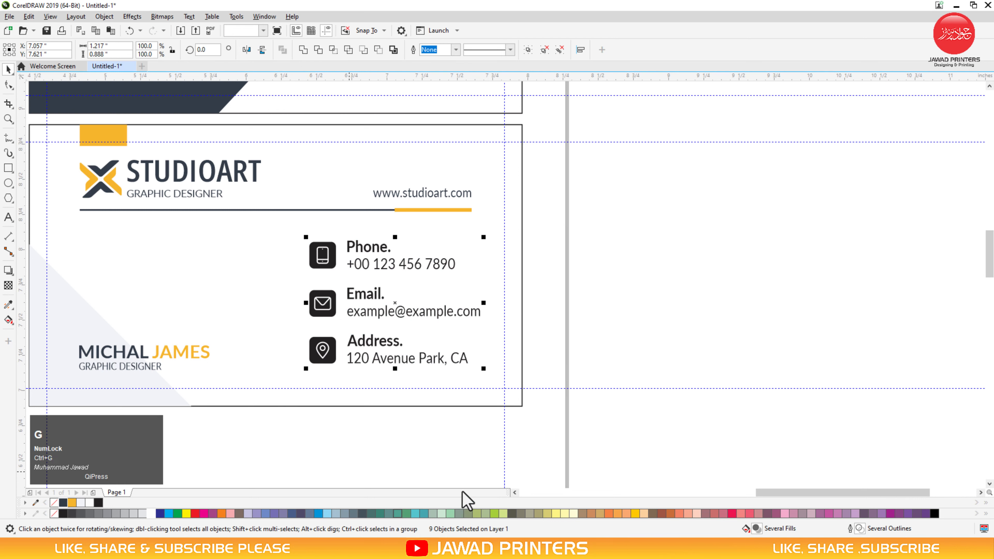
{"action": "left_click", "coordinate": [471, 210], "text": "shift"}
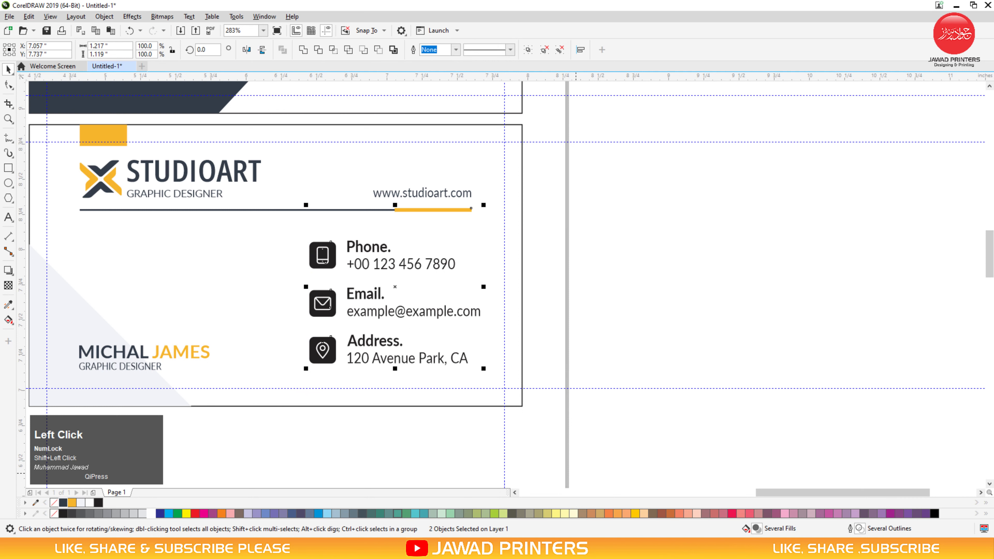
{"action": "key", "text": "r"}
{"action": "key", "text": "F2"}
{"action": "left_click_drag", "start_coordinate": [292, 226], "coordinate": [540, 387]}
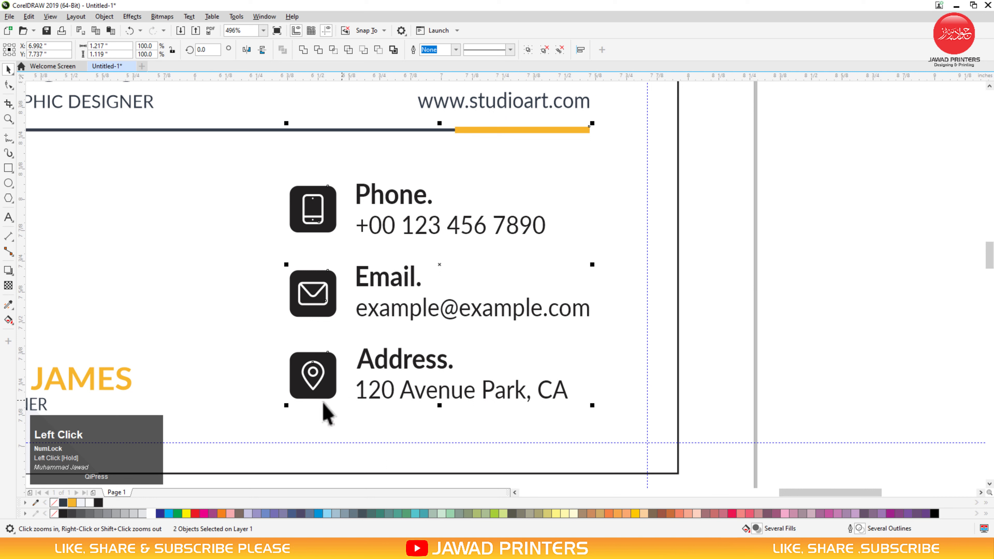
{"action": "left_click", "coordinate": [823, 213]}
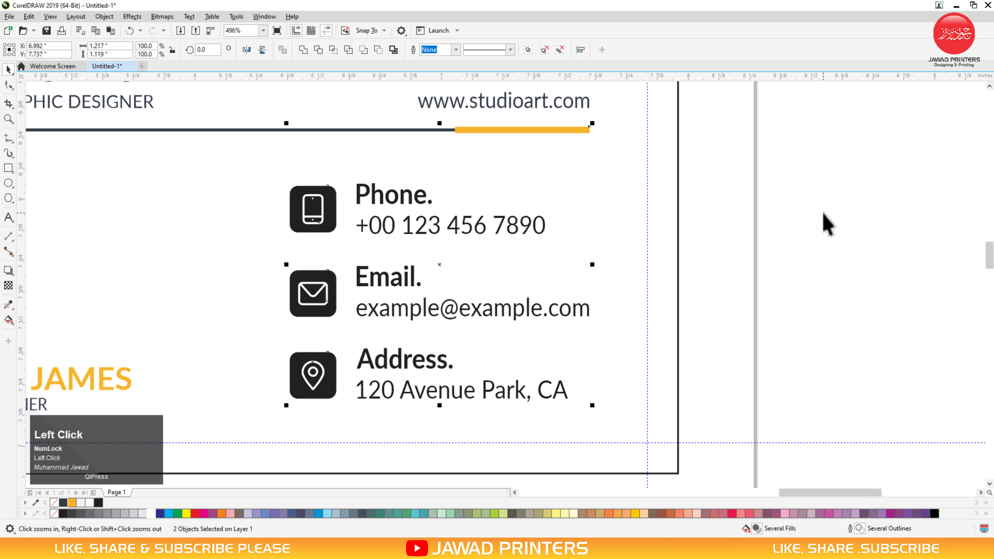
Step: Align the bottom edge of the contact group with the job title below the person's name
{"action": "left_click", "coordinate": [329, 222]}
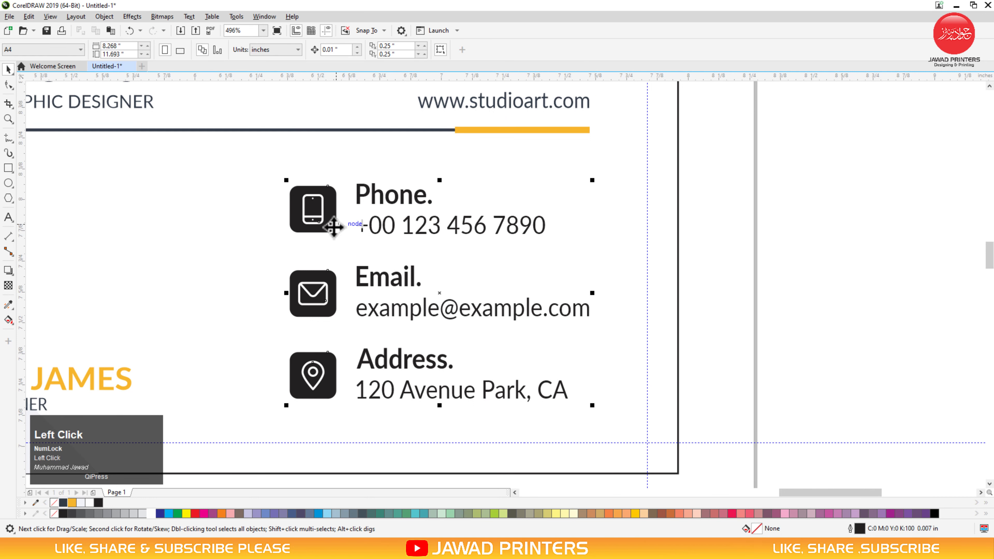
{"action": "left_click", "coordinate": [44, 407], "text": "shift"}
{"action": "key", "text": "b"}
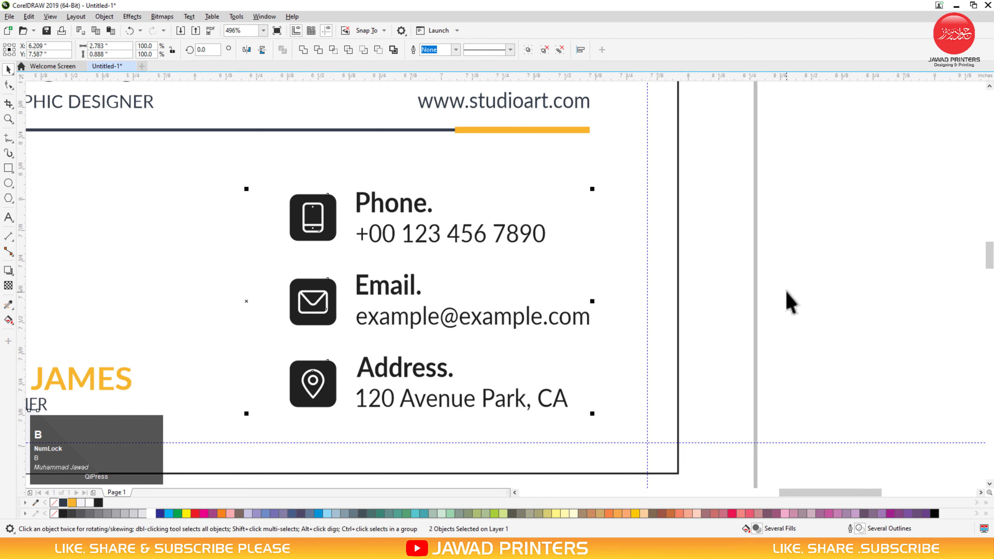
{"action": "left_click", "coordinate": [790, 182]}
Step: Scale the contact group down to about 1.08 × 0.79 in, keeping its lower right corner in place
{"action": "left_click_drag", "start_coordinate": [230, 447], "coordinate": [230, 448]}
{"action": "left_click_drag", "start_coordinate": [286, 190], "coordinate": [322, 214]}
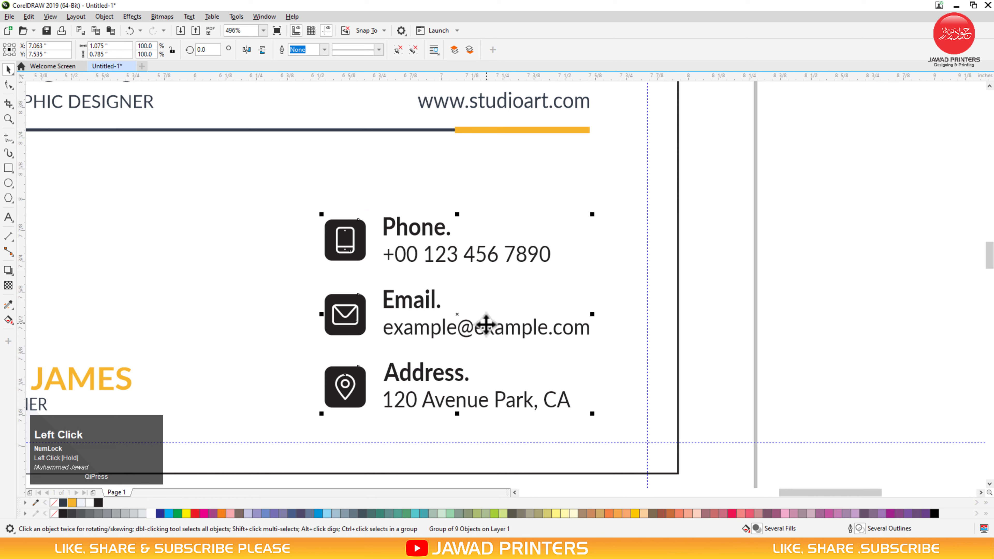
{"action": "left_click", "coordinate": [751, 255]}
Step: Fill the rounded square backgrounds of the phone, email and address icons with the orange #F7B52D
{"action": "left_click", "coordinate": [385, 237]}
{"action": "left_click", "coordinate": [386, 233]}
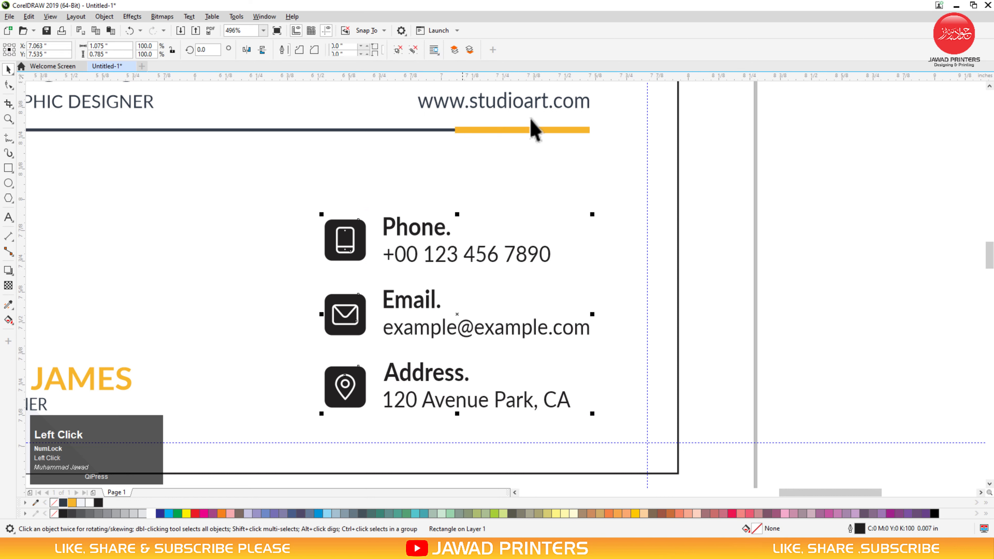
{"action": "left_click", "coordinate": [366, 240]}
{"action": "left_click", "coordinate": [365, 319], "text": "shift"}
{"action": "left_click", "coordinate": [360, 391], "text": "shift"}
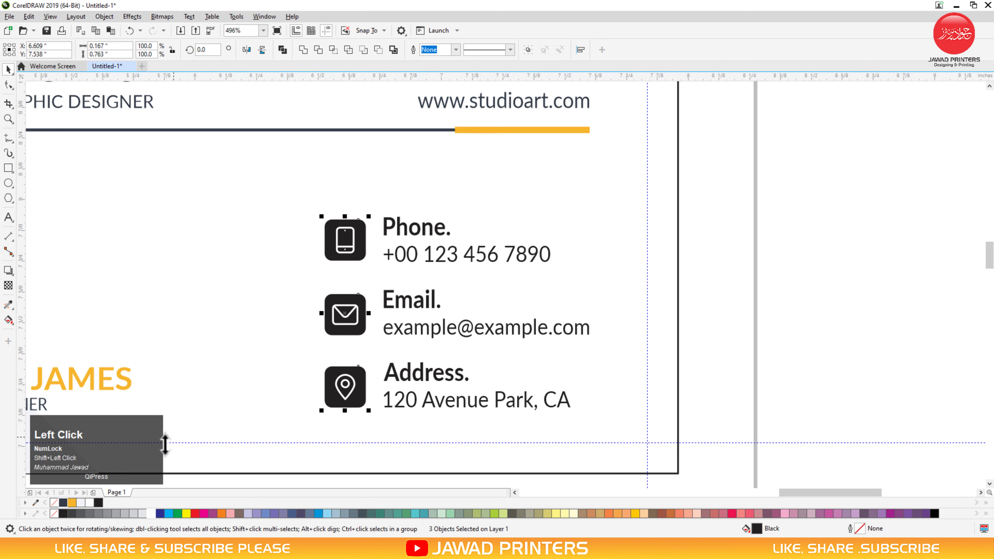
{"action": "left_click", "coordinate": [73, 504]}
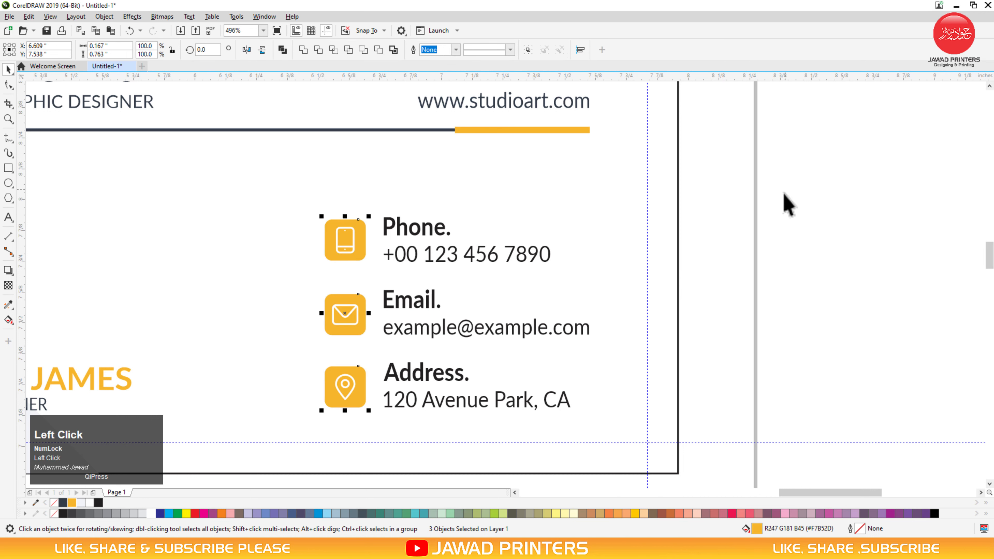
Step: Recolour the phone, email and address text in the dark navy #333D49
{"action": "left_click_drag", "start_coordinate": [368, 445], "coordinate": [362, 450]}
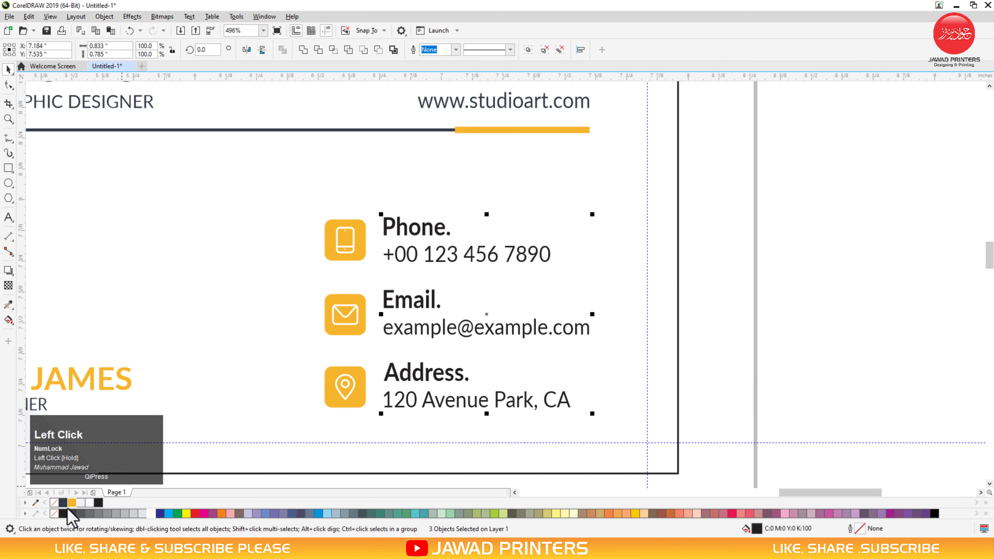
{"action": "left_click", "coordinate": [63, 503]}
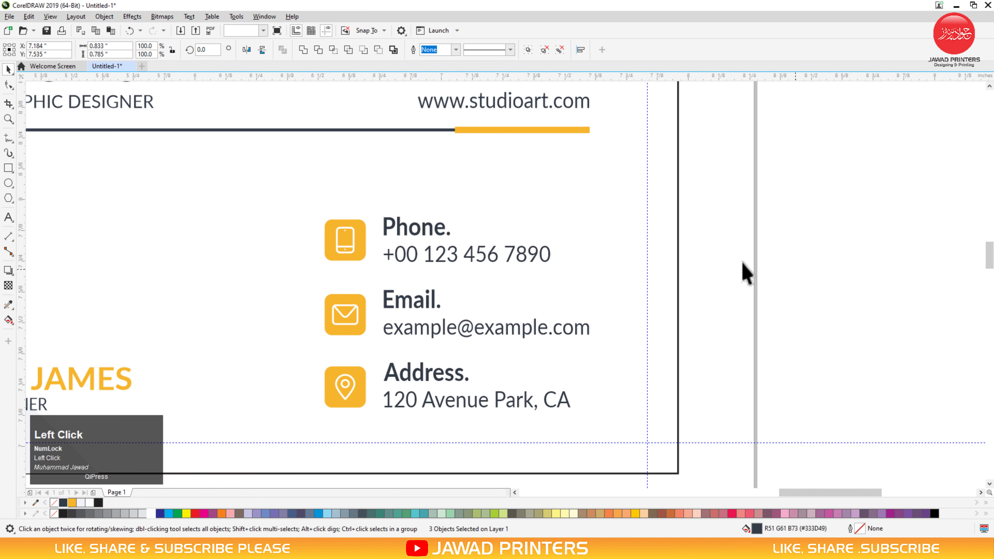
{"action": "left_click", "coordinate": [742, 262]}
Step: Nudge the phone and email rows slightly upward to widen the spacing between the contact rows
{"action": "left_click_drag", "start_coordinate": [719, 250], "coordinate": [317, 352]}
{"action": "left_click_drag", "start_coordinate": [773, 158], "coordinate": [331, 288]}
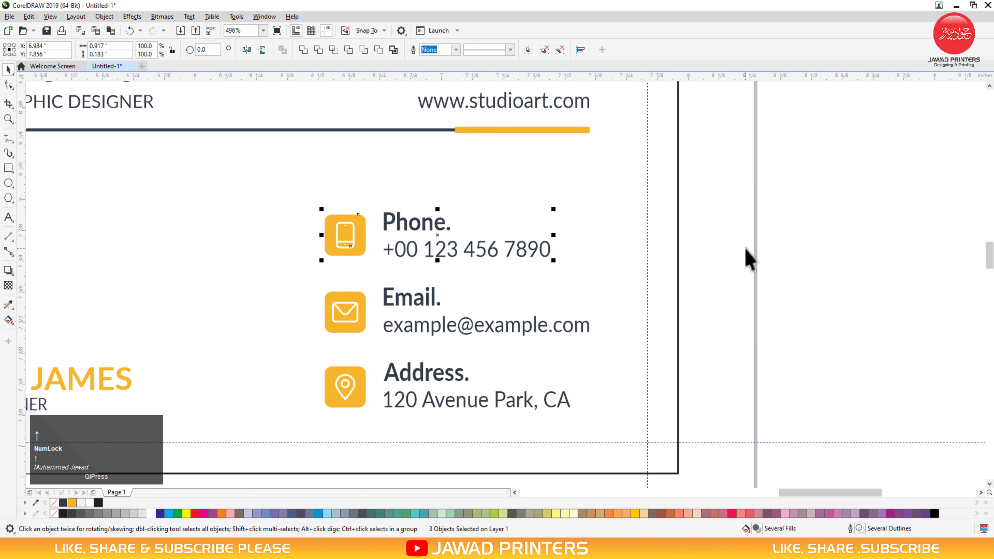
{"action": "left_click", "coordinate": [753, 229]}
Step: Delete the three colour reference rectangles beside the business cards
{"action": "key", "text": "F4"}
{"action": "left_click_drag", "start_coordinate": [258, 409], "coordinate": [334, 304]}
{"action": "right_click", "coordinate": [297, 329]}
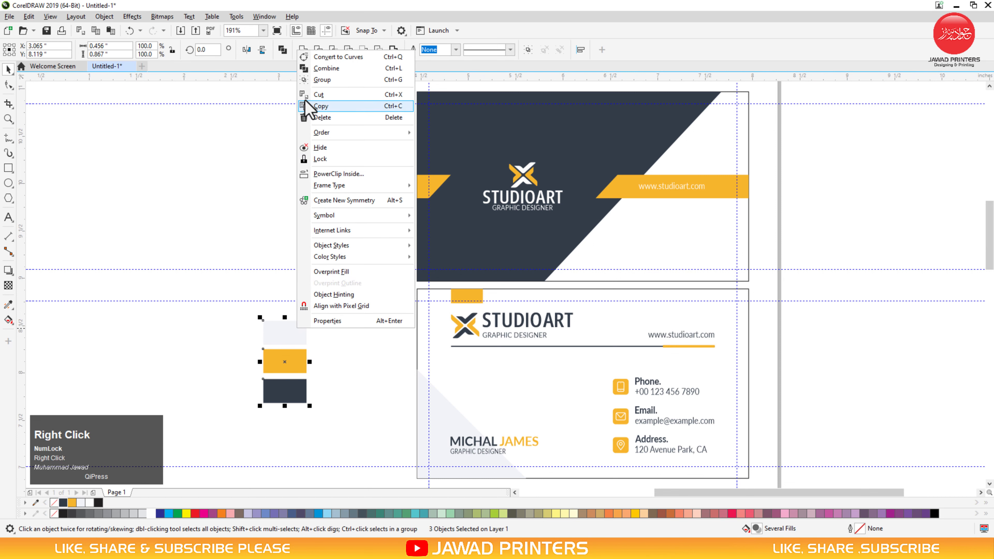
{"action": "left_click", "coordinate": [335, 131]}
{"action": "left_click", "coordinate": [334, 119]}
{"action": "key", "text": "F4"}
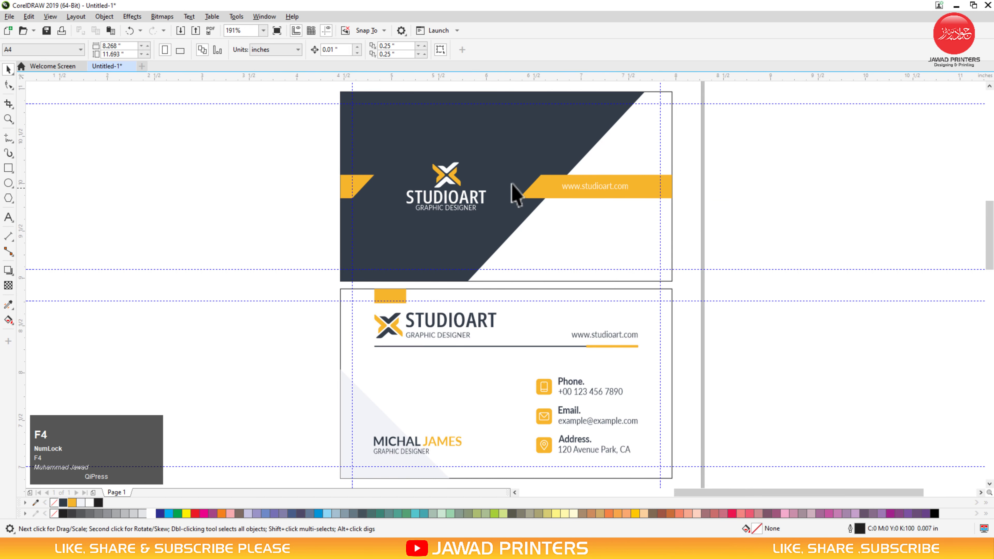
Step: Remove the uppermost horizontal guideline and the vertical guidelines along the cards' left and right margins
{"action": "left_click", "coordinate": [397, 104]}
{"action": "key", "text": "Delete"}
{"action": "left_click", "coordinate": [353, 106]}
{"action": "key", "text": "Delete"}
{"action": "left_click", "coordinate": [661, 141]}
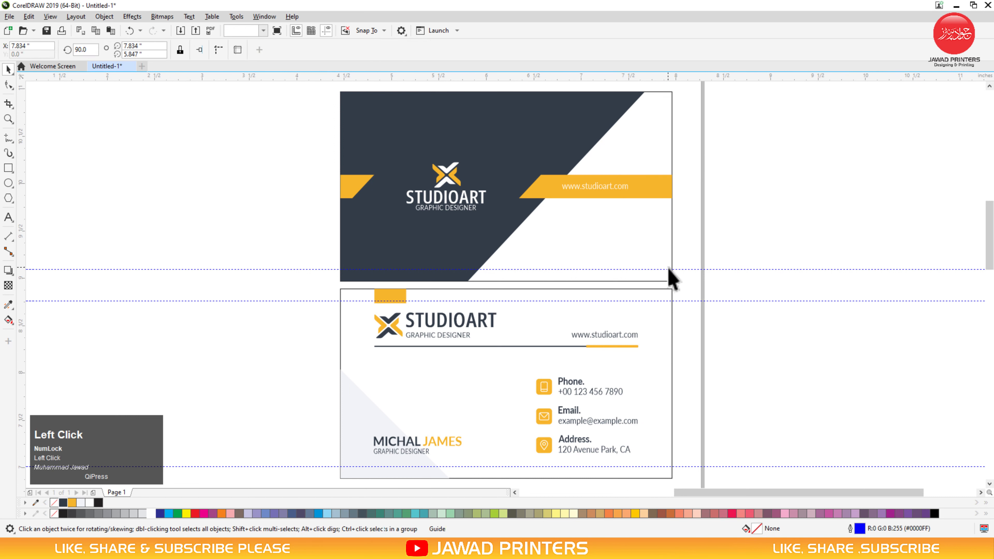